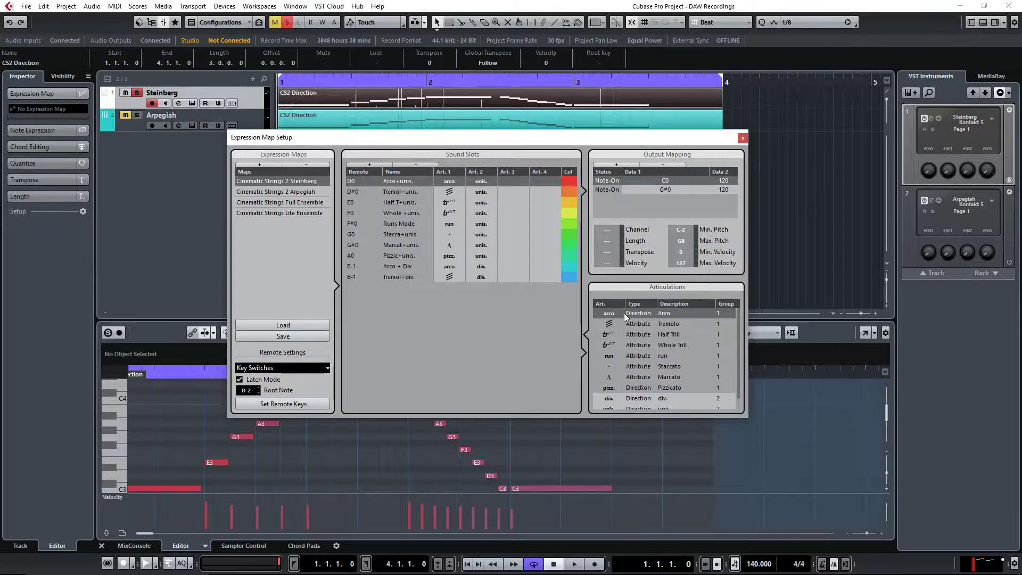
Close the Expression Map Setup window to return to the CS2 Direction part in the key editor
mouse_move(739, 342)
mouse_down()
mouse_move(739, 353)
mouse_move(738, 343)
mouse_up()
click(743, 139)
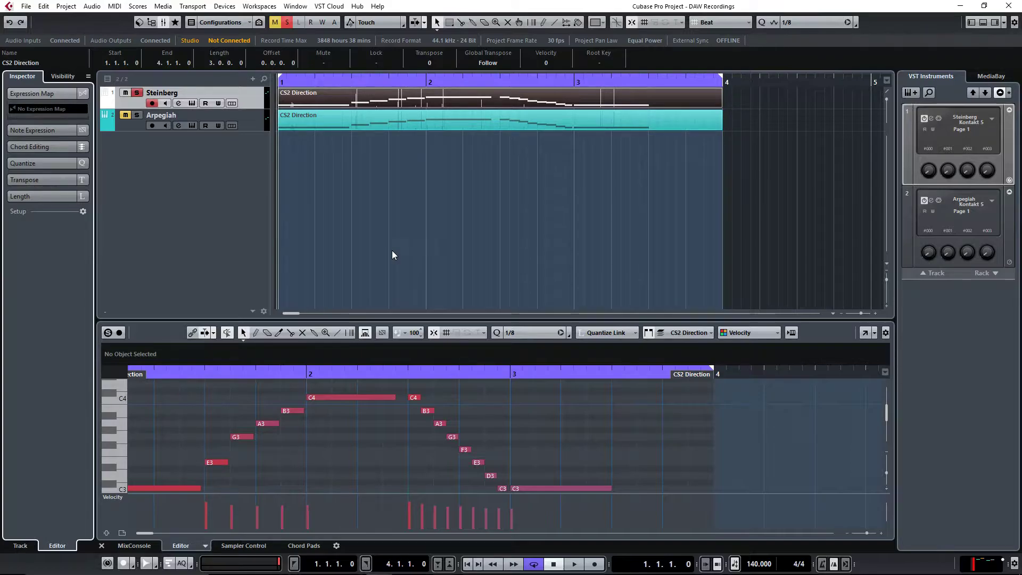
Play the CS2 Direction melody without articulations, turn off cycle, and open the Expression Map list
key(space)
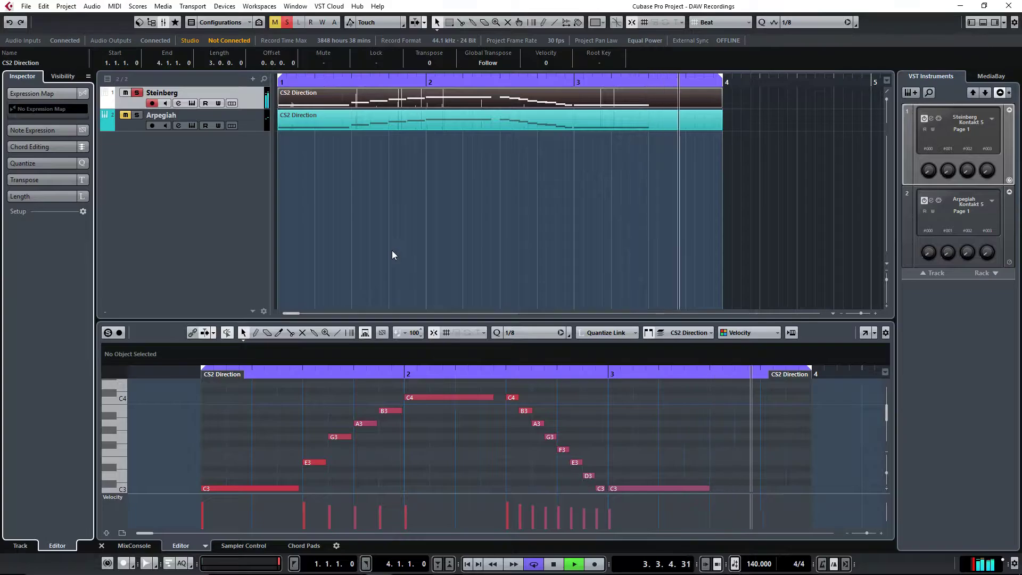
key(space)
key(KP_Divide)
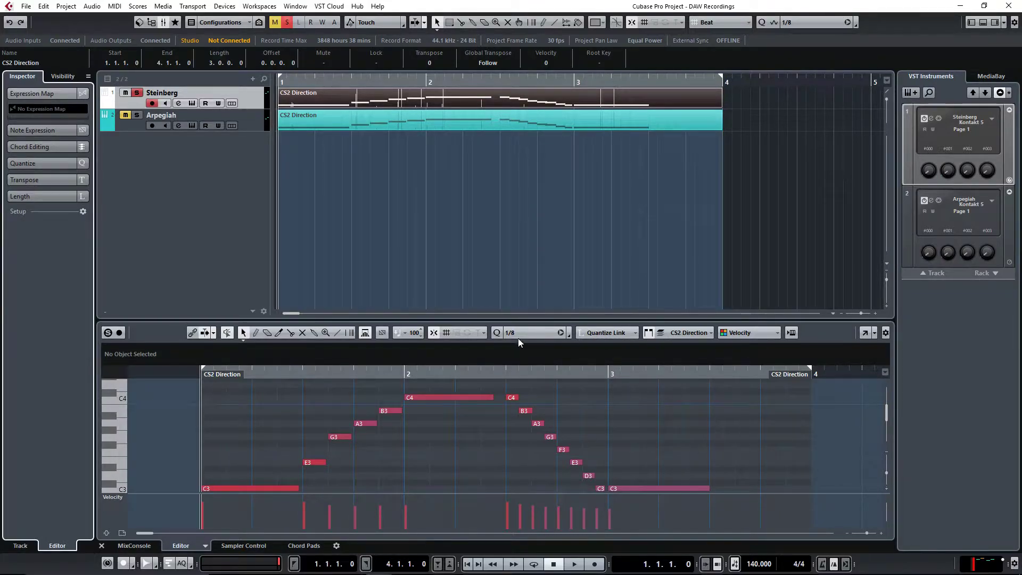
click(50, 109)
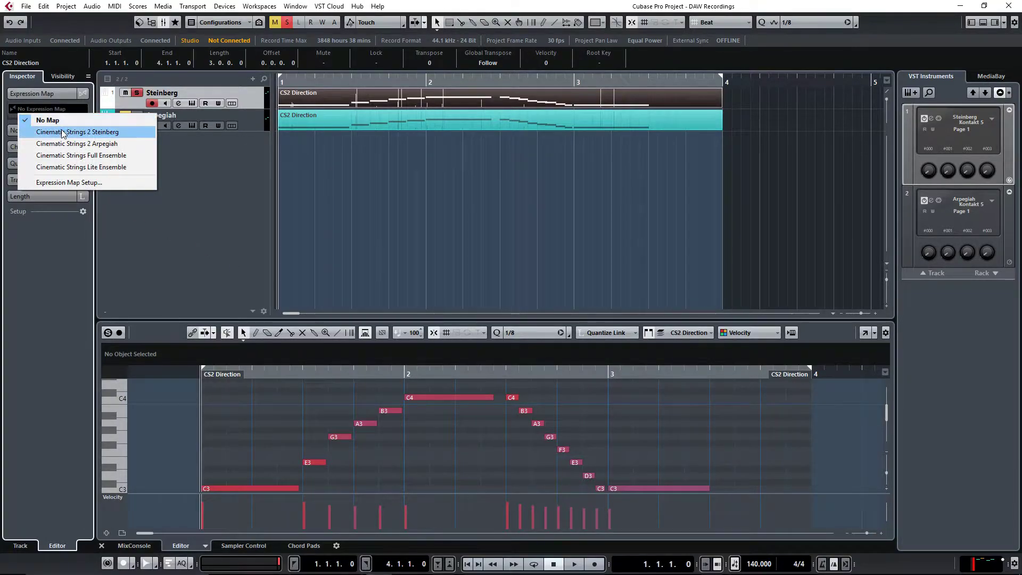
Assign the Cinematic Strings 2 Steinberg expression map and open CS2 Direction in a separate editor window
click(63, 132)
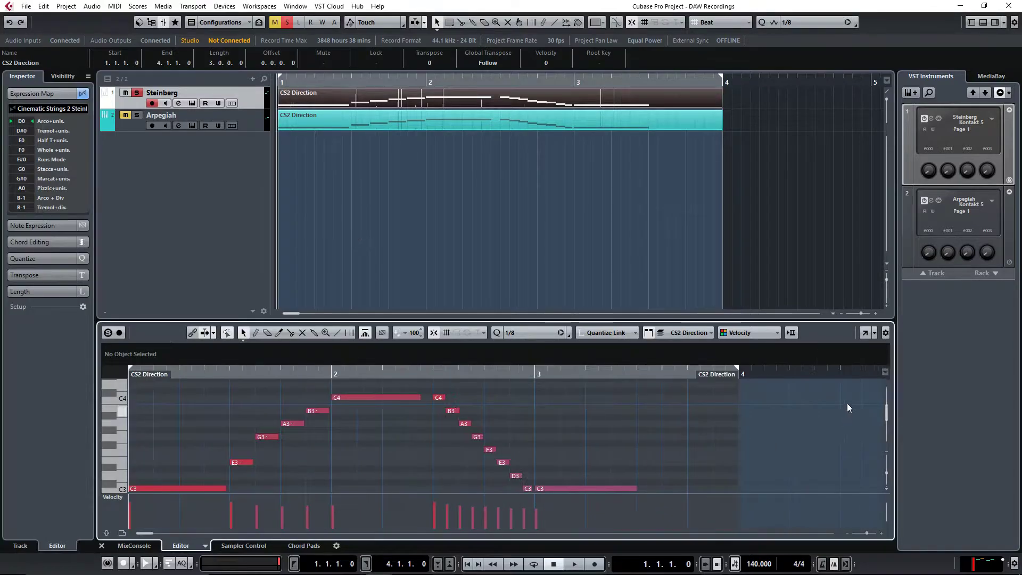
click(866, 332)
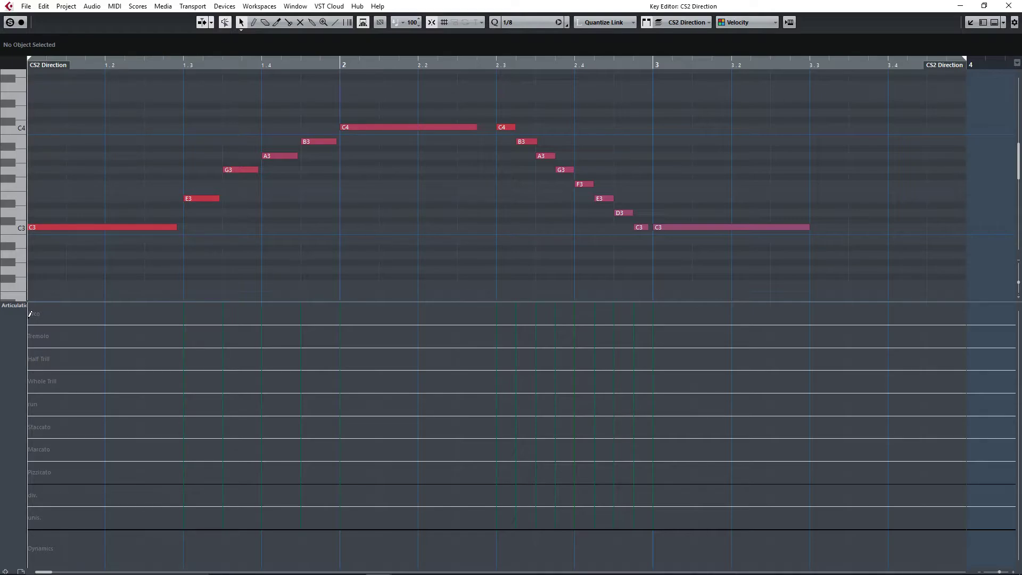
Shorten arco to cover only the opening C3 and mark the rising E3, G3, A3, B3 staccato
click(29, 314)
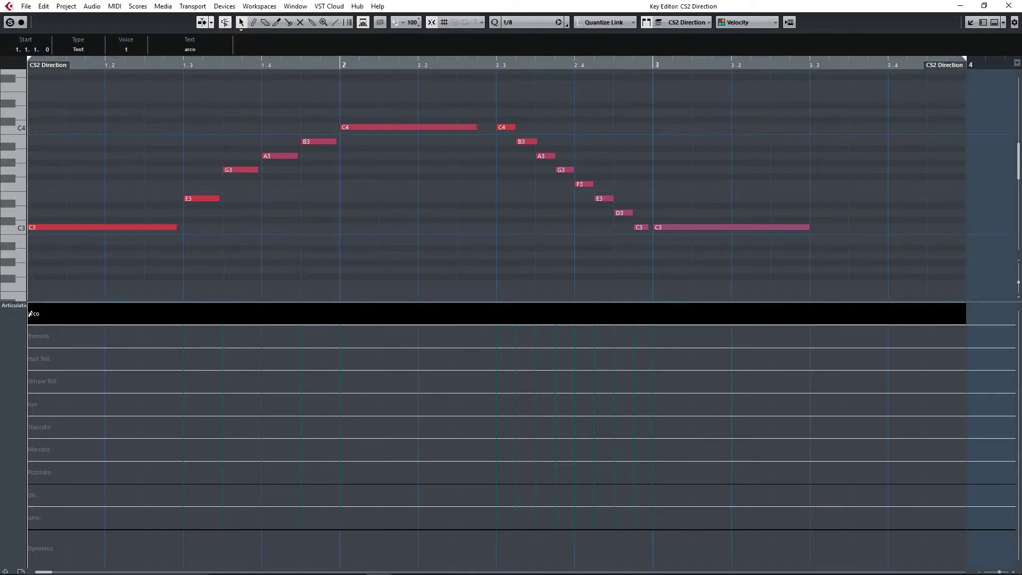
drag(30, 314, 186, 423)
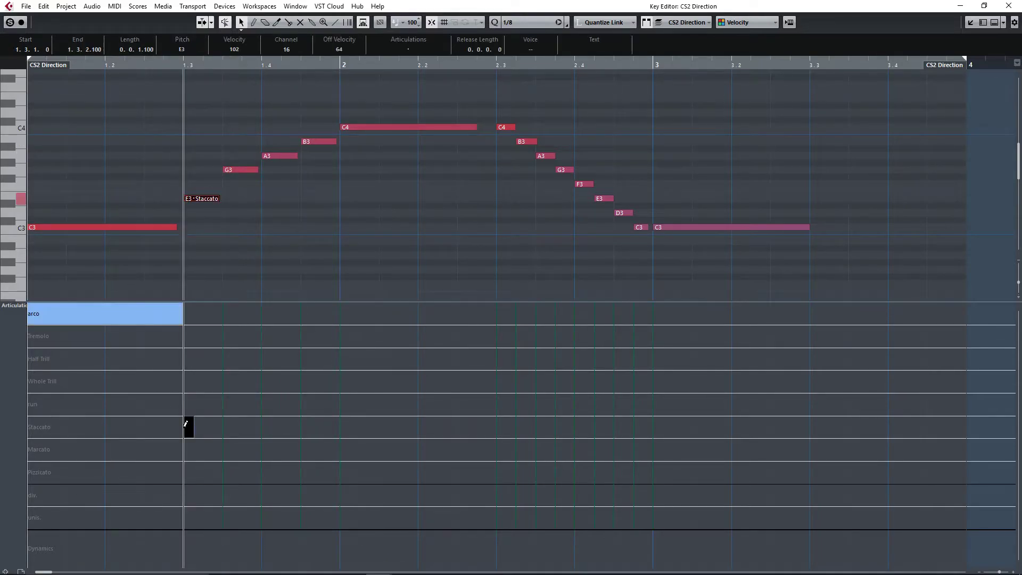
click(224, 424)
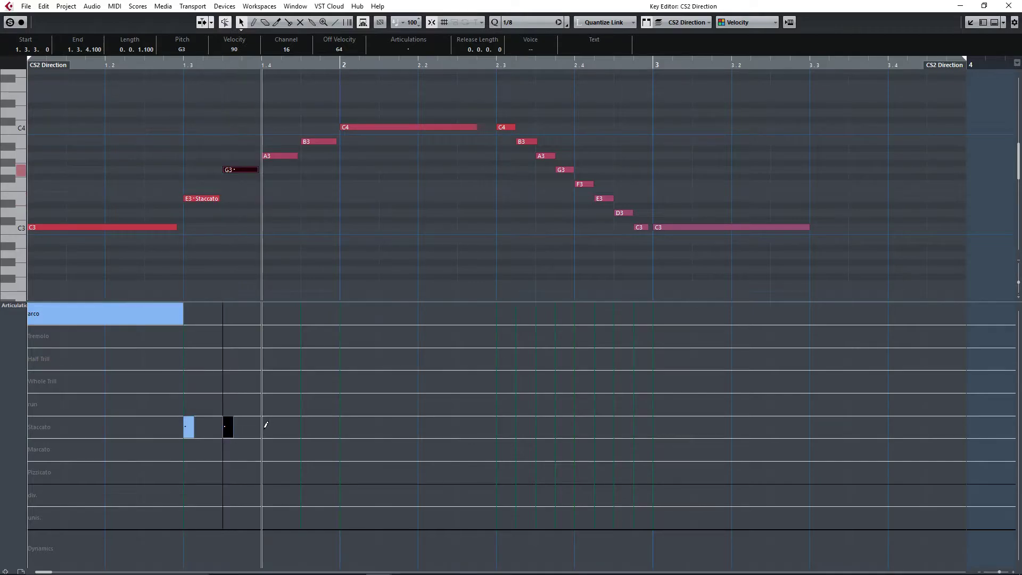
click(265, 424)
click(305, 427)
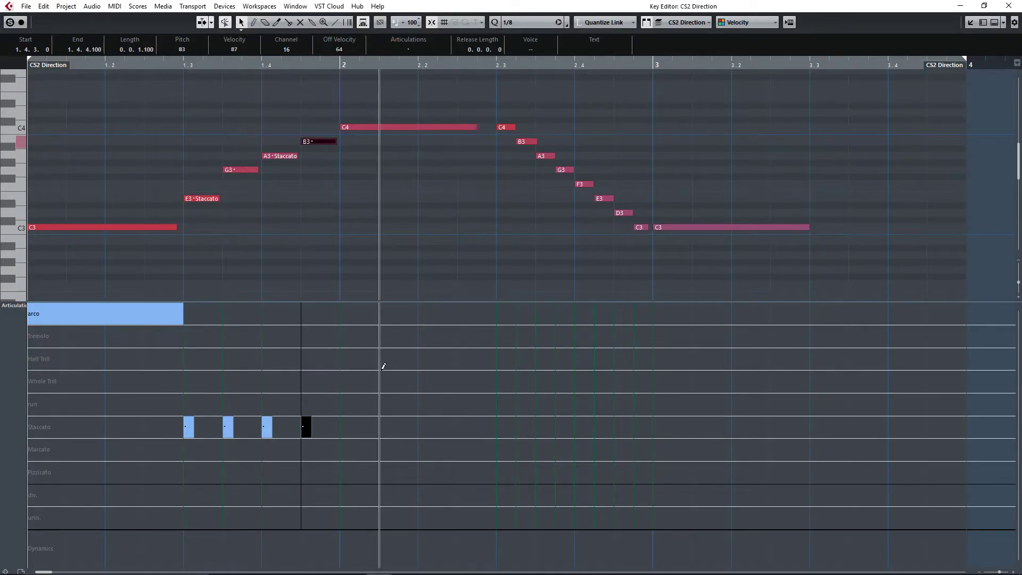
Give the long C4 a half trill and mark the descending C4, B3, A3 and G3 as run
click(344, 361)
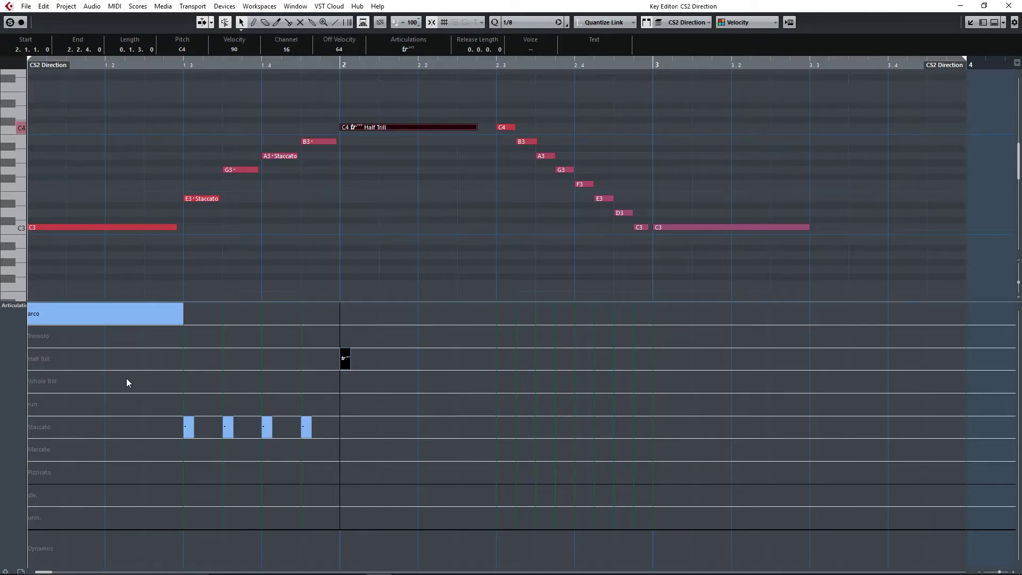
click(513, 405)
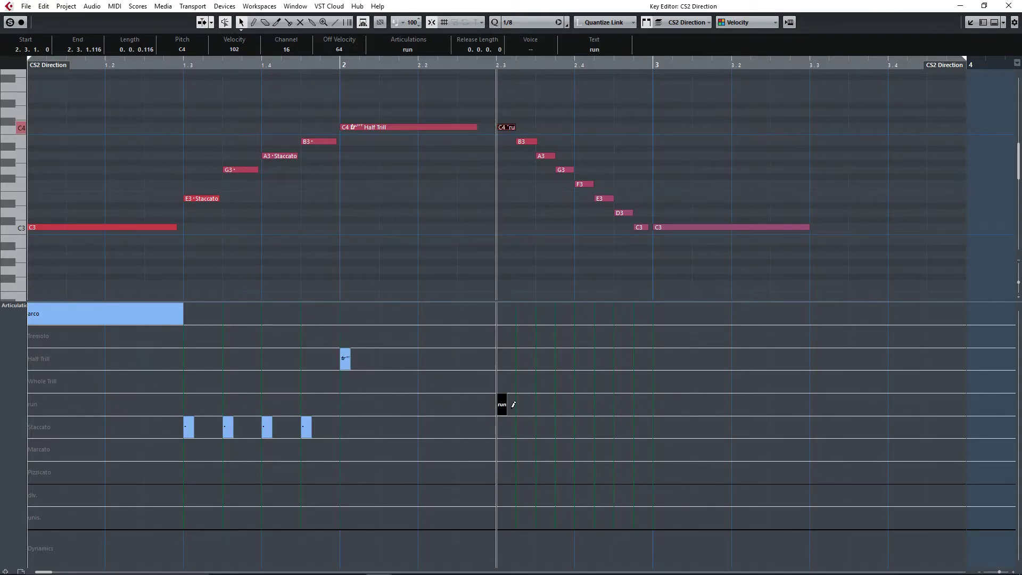
click(520, 405)
click(542, 404)
click(561, 405)
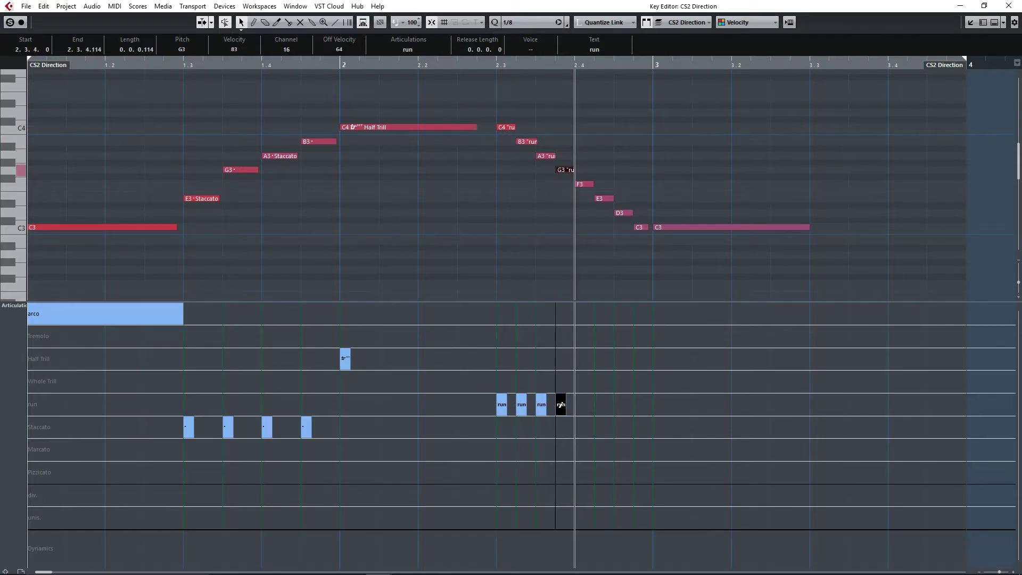
Mark F3, E3, D3 and the short C3 as run, make bar 3's C3 marcato, and dock the editor
click(580, 404)
click(600, 404)
click(620, 405)
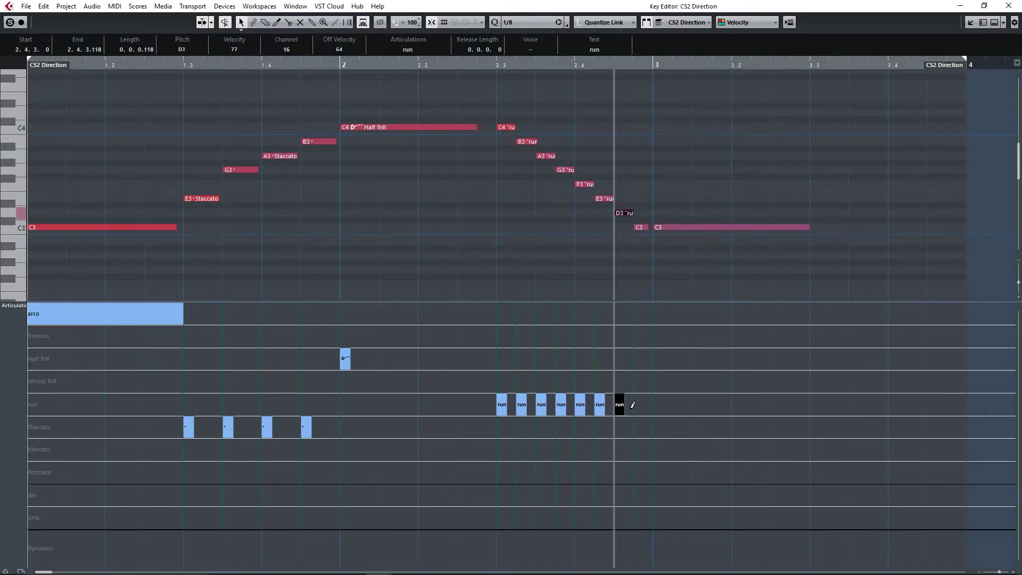
click(639, 405)
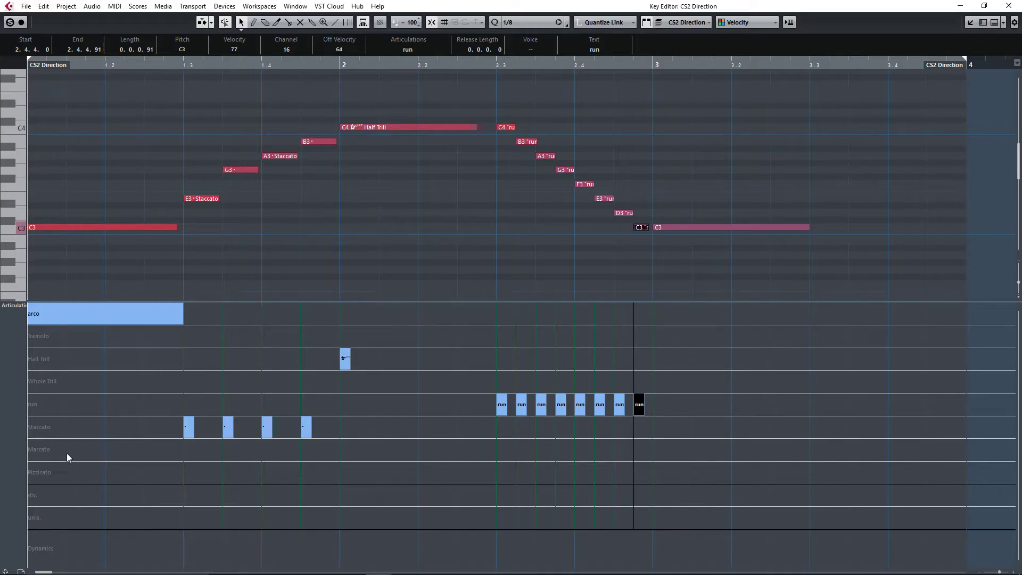
click(656, 449)
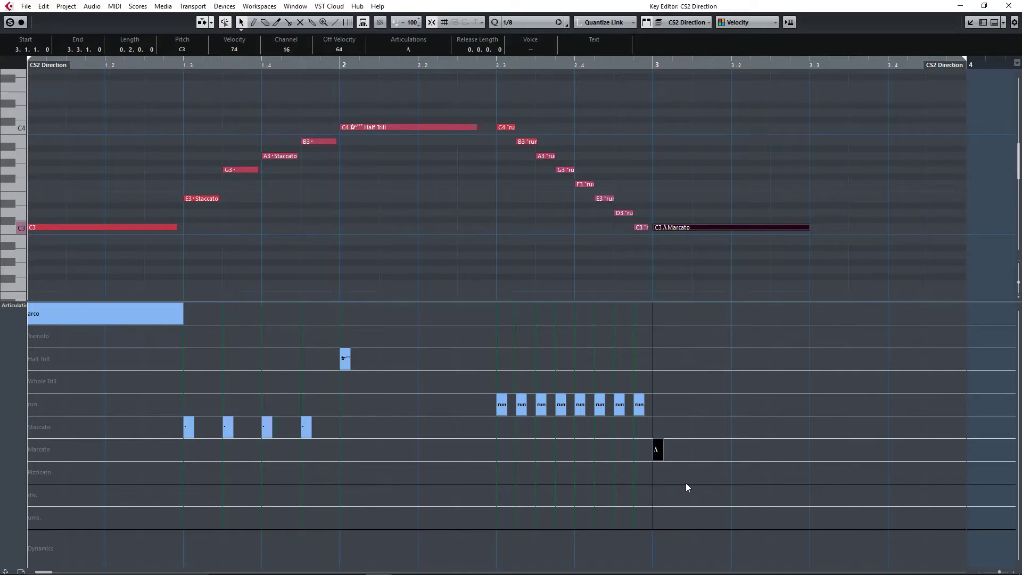
click(969, 25)
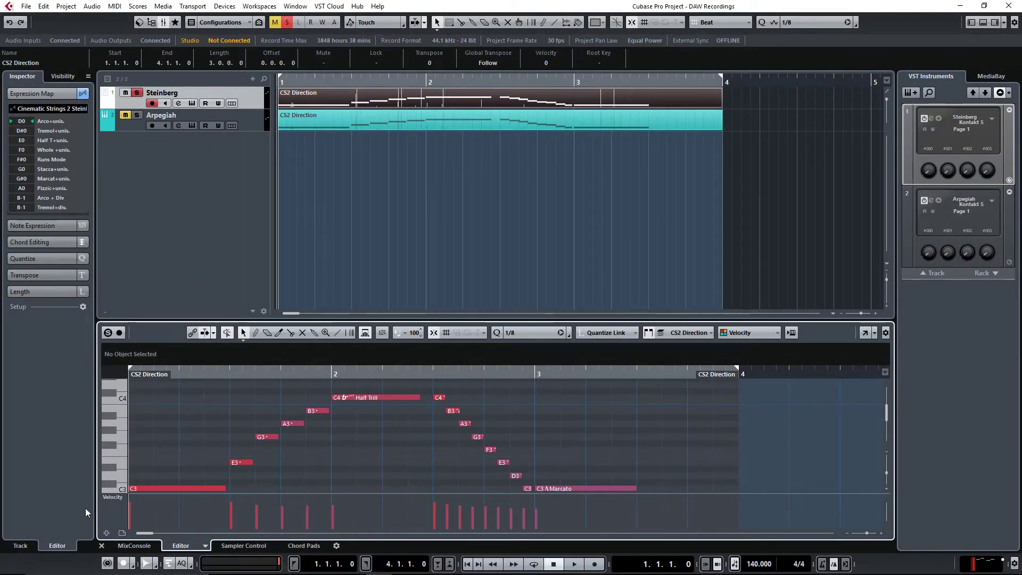
Show the Articulations/Dynamics lane, enlarge the docked editor, and open the Steinberg track's Kontakt instrument
click(116, 497)
click(154, 257)
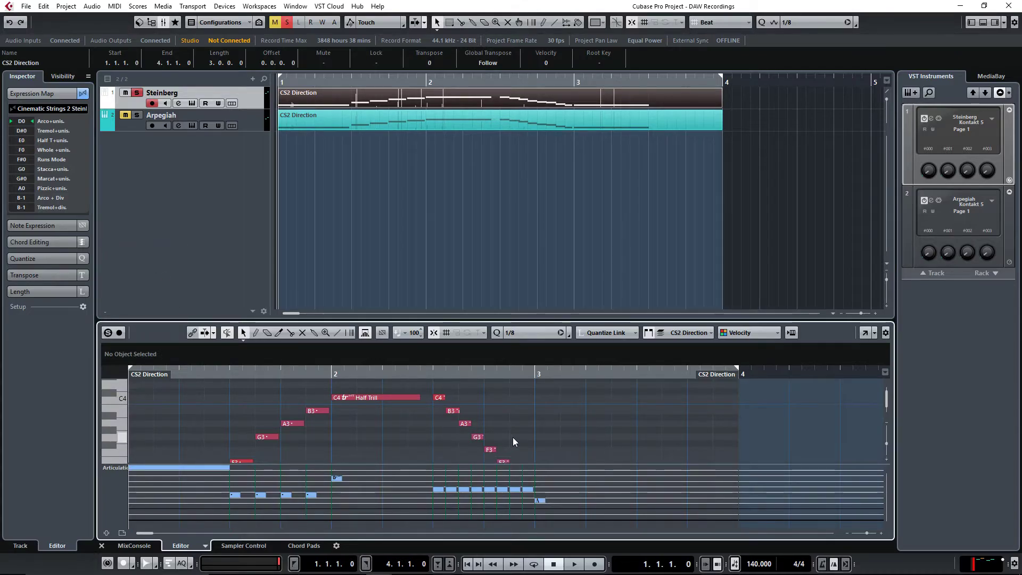
scroll(513, 441, down, 2)
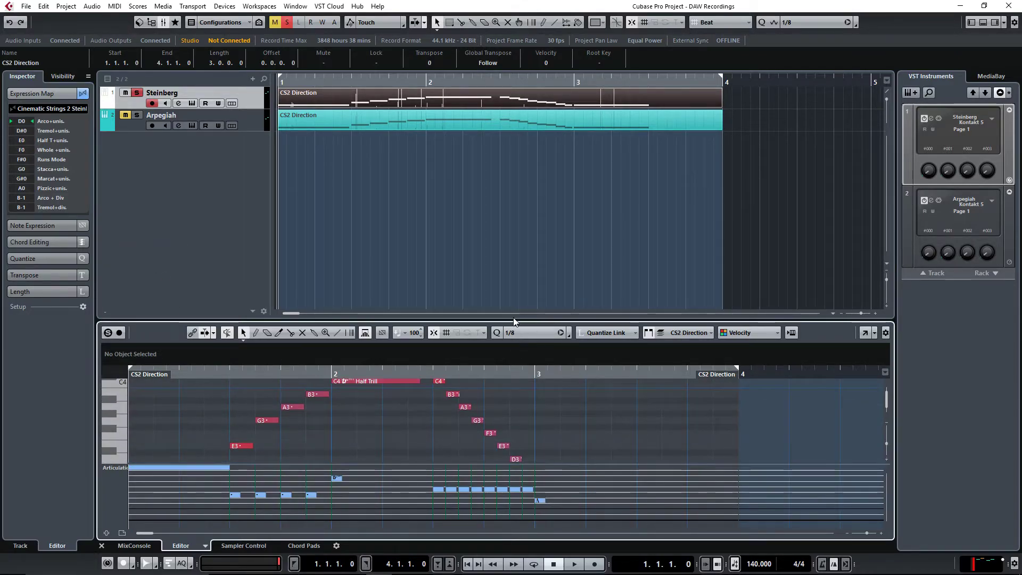
drag(514, 321, 514, 234)
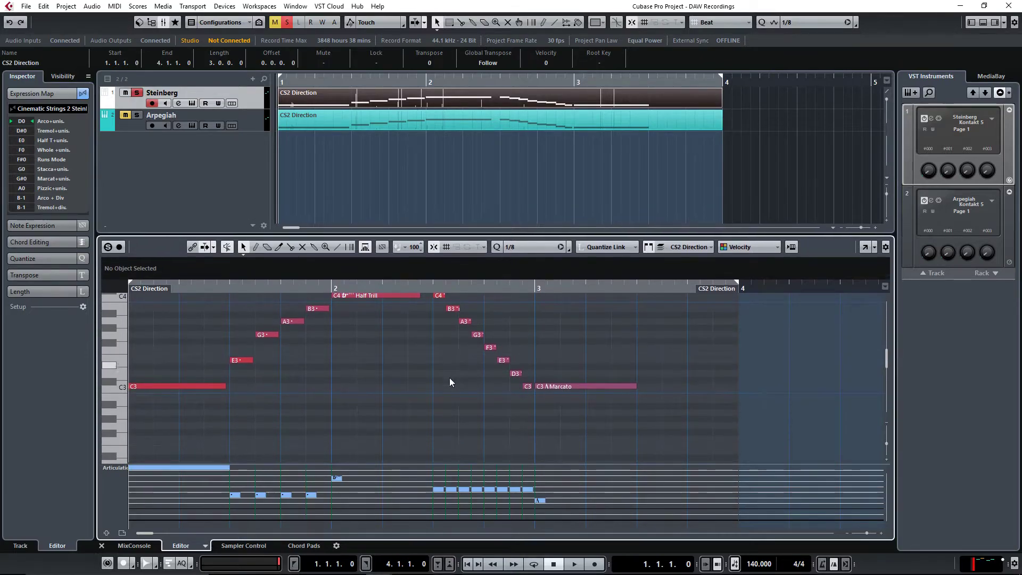
scroll(439, 389, down, 2)
scroll(439, 389, up, 4)
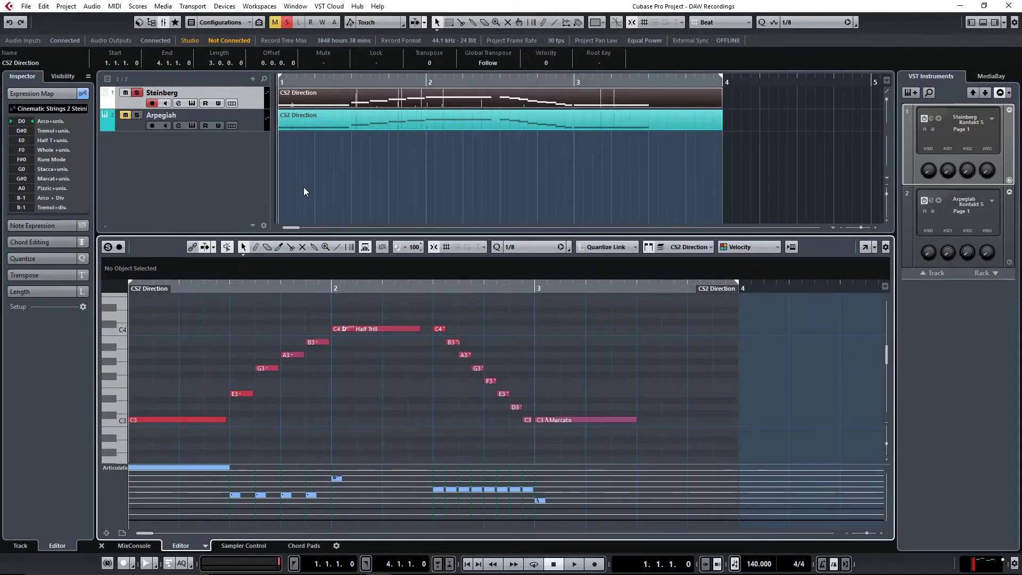
click(192, 102)
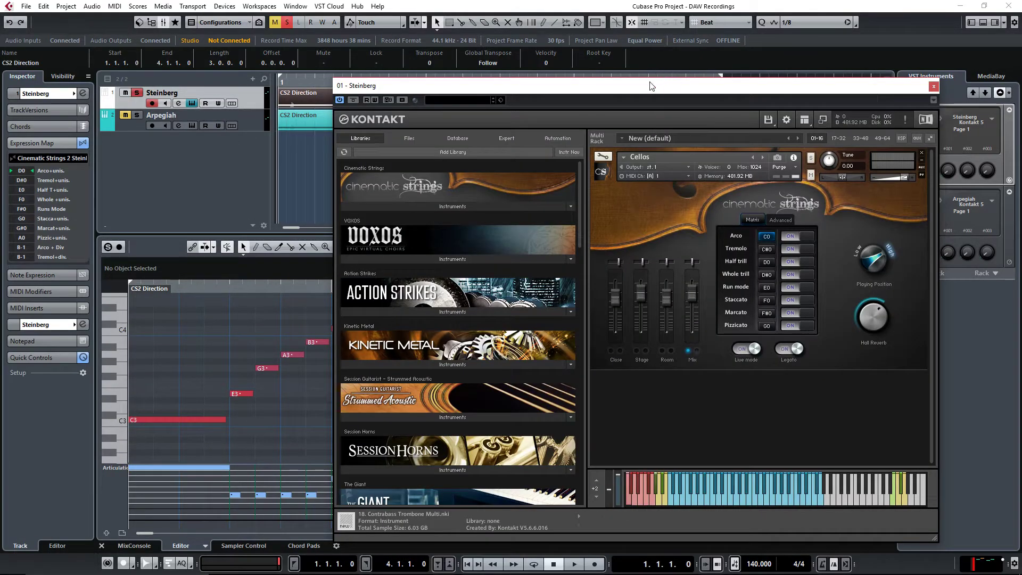
Play the melody in Kontakt to hear the Cinematic Strings articulations switch, then close Kontakt
drag(651, 85, 673, 86)
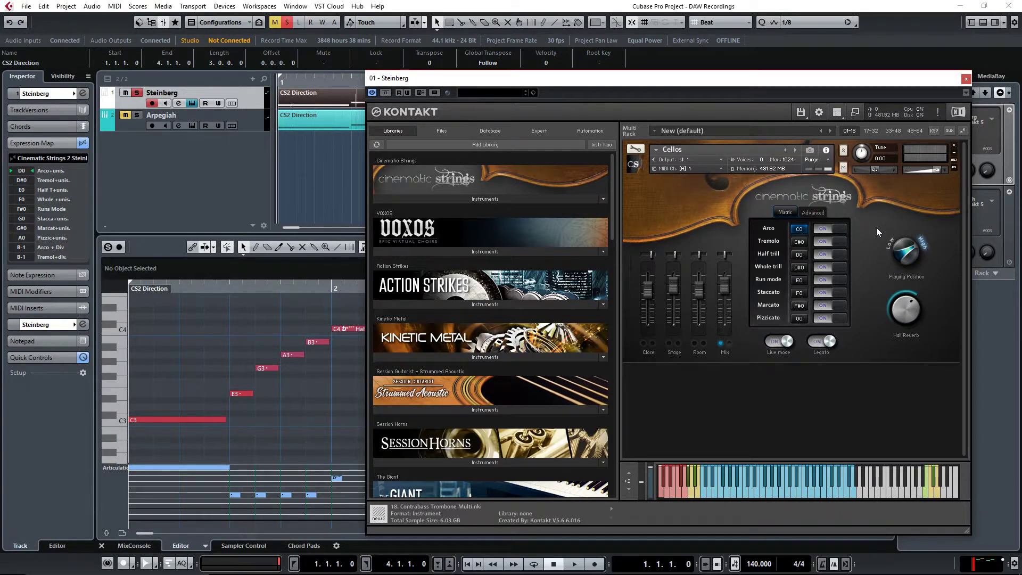
key(space)
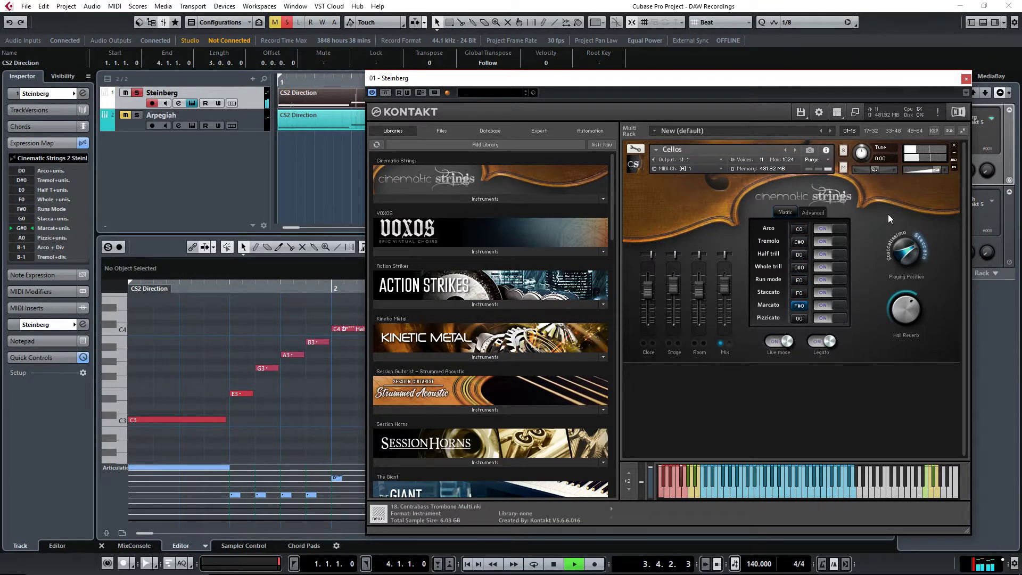
key(space)
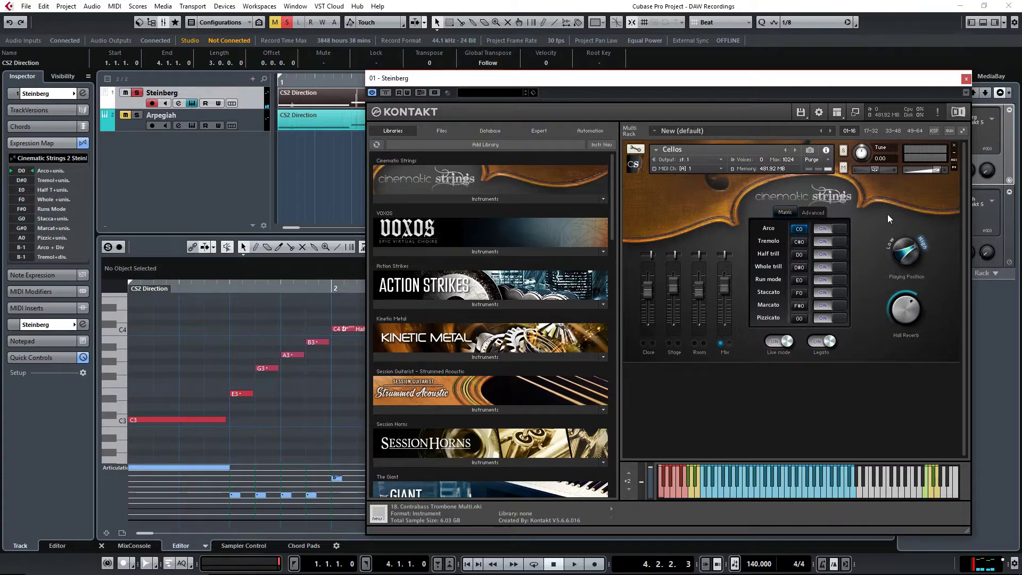
click(965, 78)
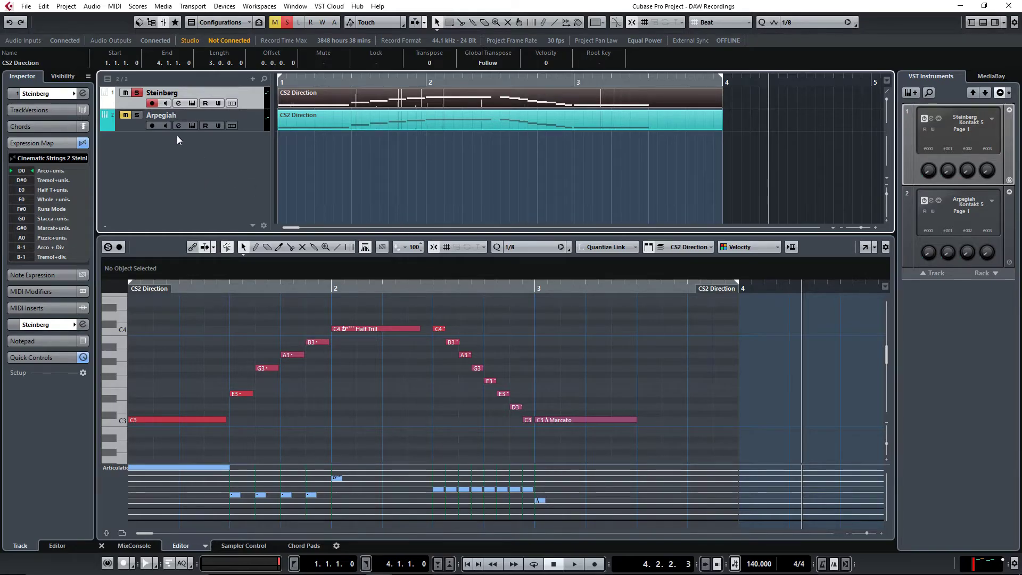
Solo the Arpegiah track instead of Steinberg and assign it the Cinematic Strings 2 Arpegiah expression map
click(253, 121)
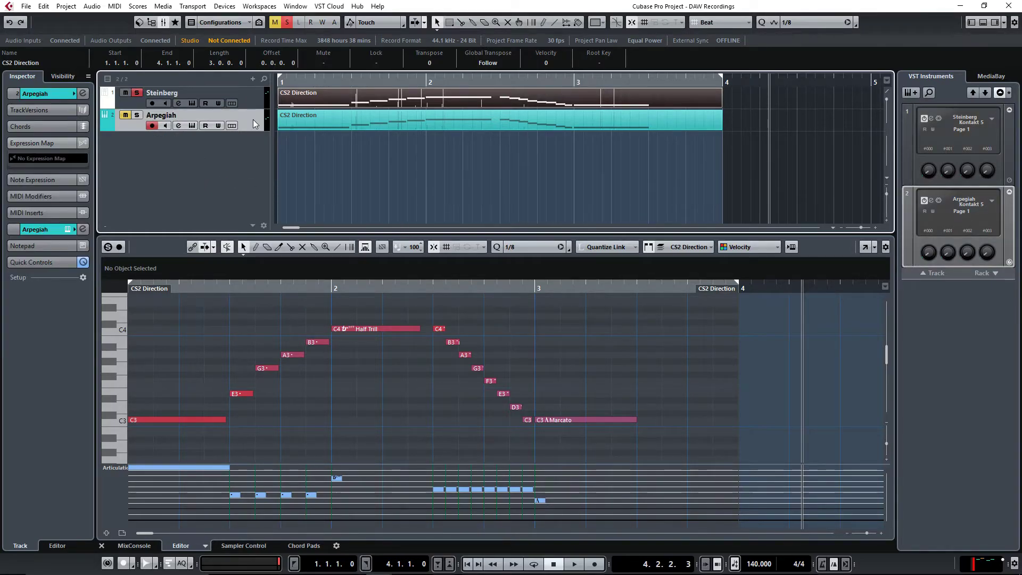
click(138, 92)
click(137, 115)
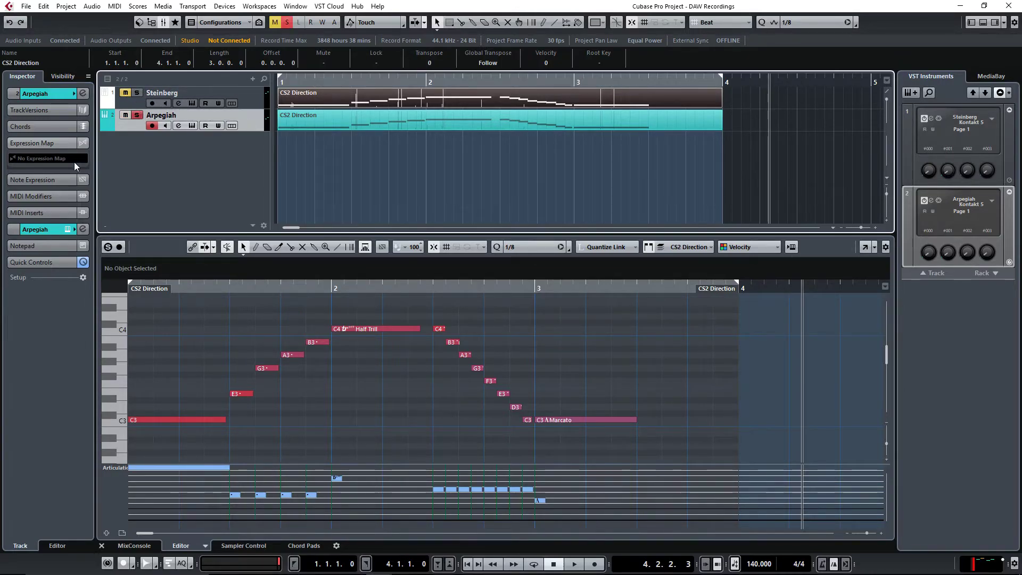
click(60, 159)
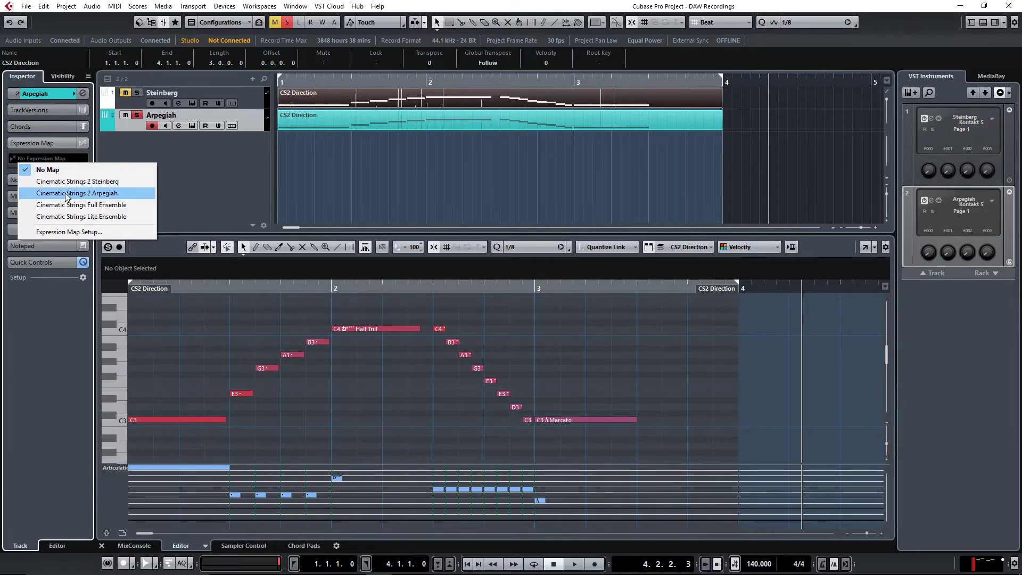
click(107, 195)
Review the Arpegiah map's articulations in Expression Map Setup, then close it
click(73, 159)
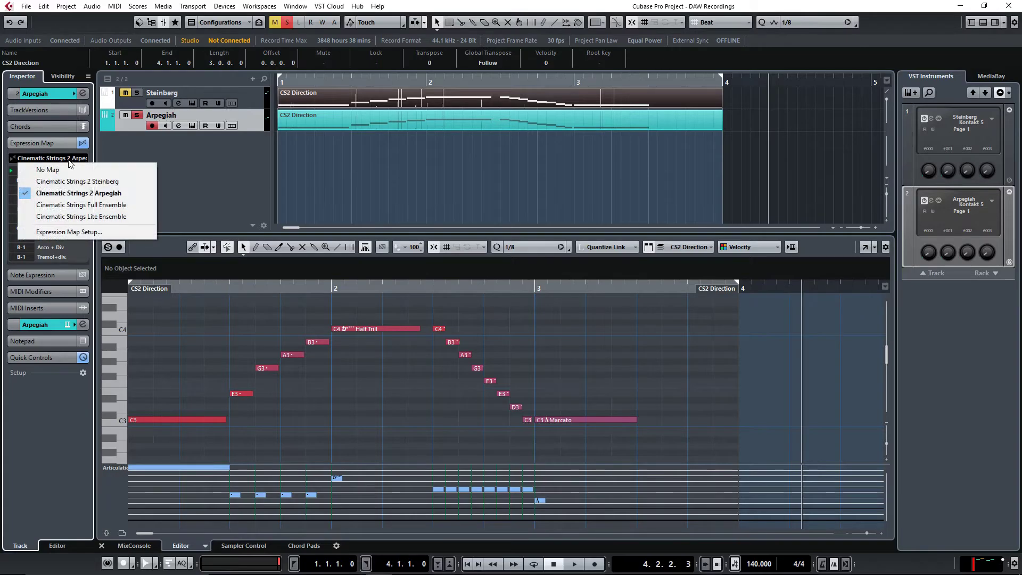
click(58, 232)
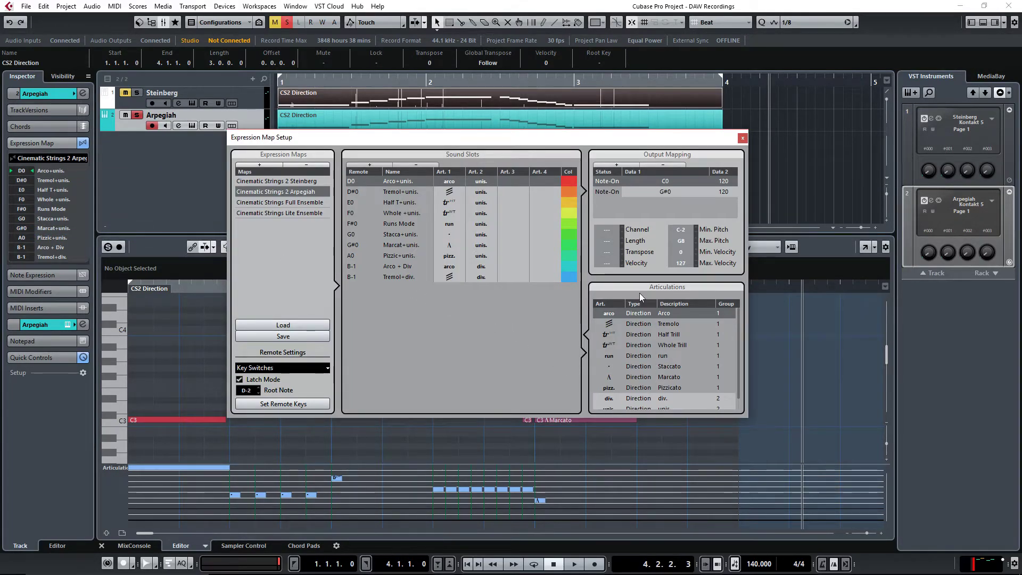
scroll(649, 324, down, 1)
scroll(646, 391, up, 1)
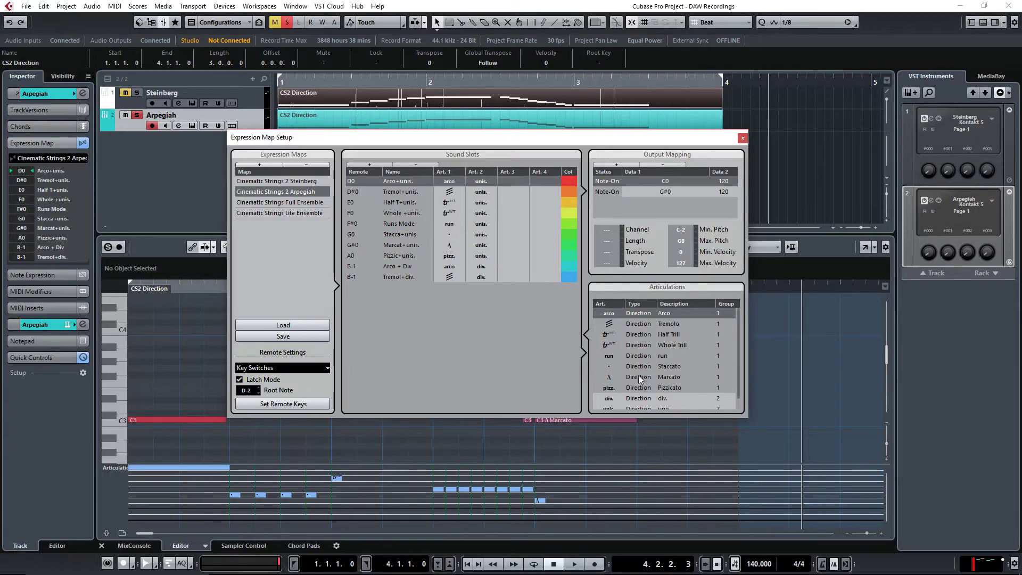
scroll(639, 346, down, 1)
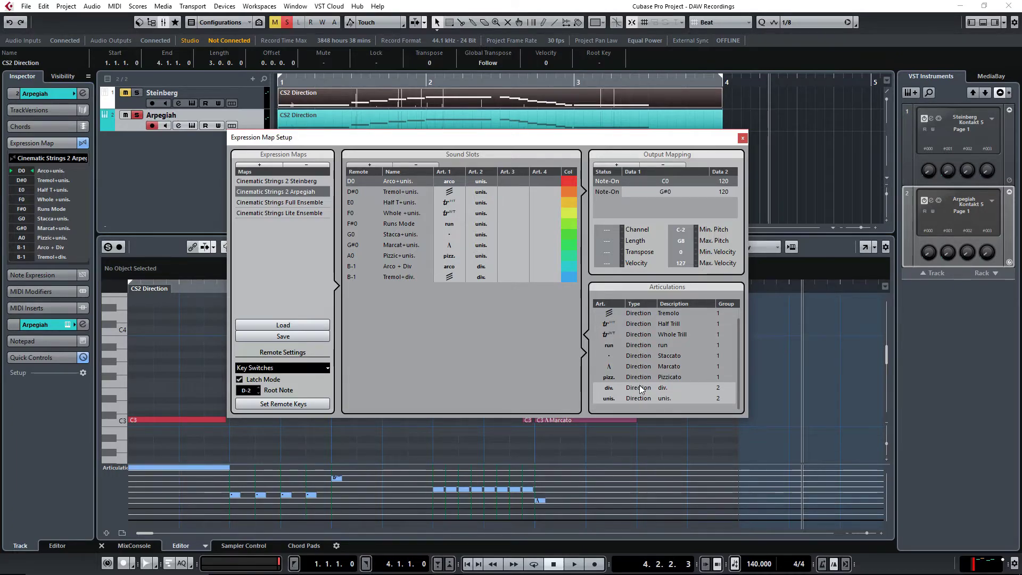
scroll(638, 354, up, 1)
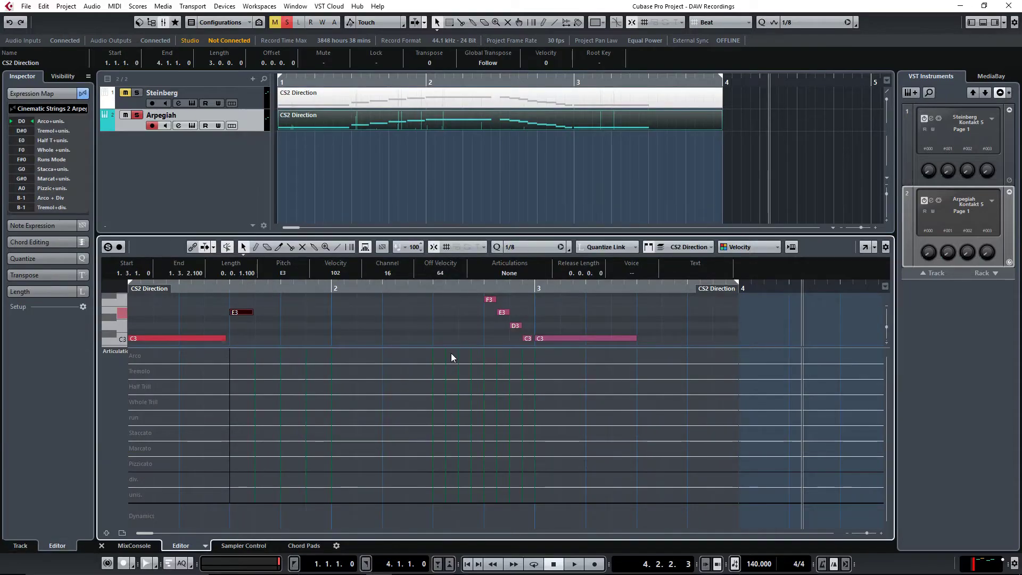
click(743, 138)
Open the Arpegiah part in a separate Key Editor and add arco from the start and Staccato from beat 1.3
scroll(663, 335, up, 1)
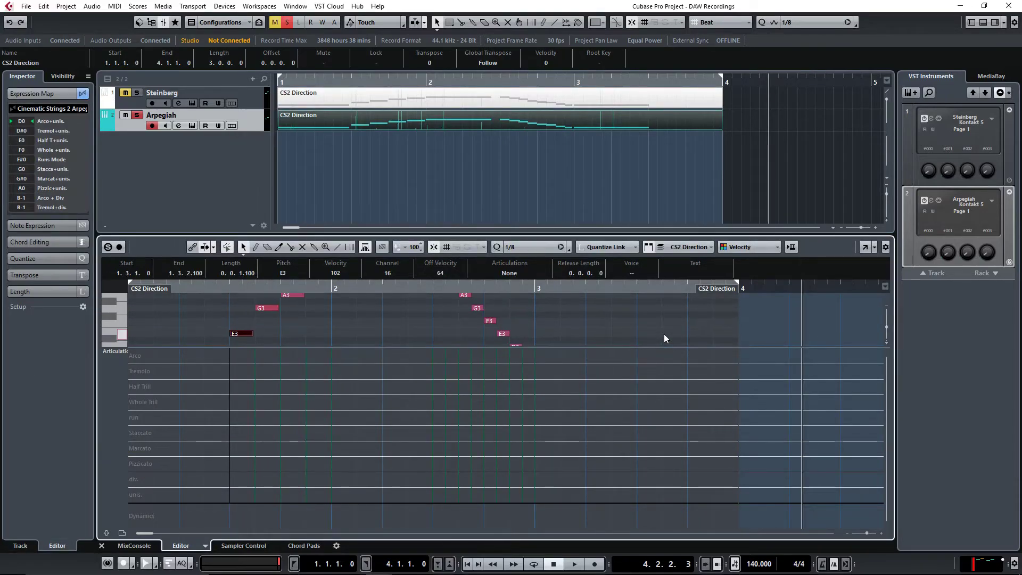
click(863, 247)
scroll(439, 318, up, 2)
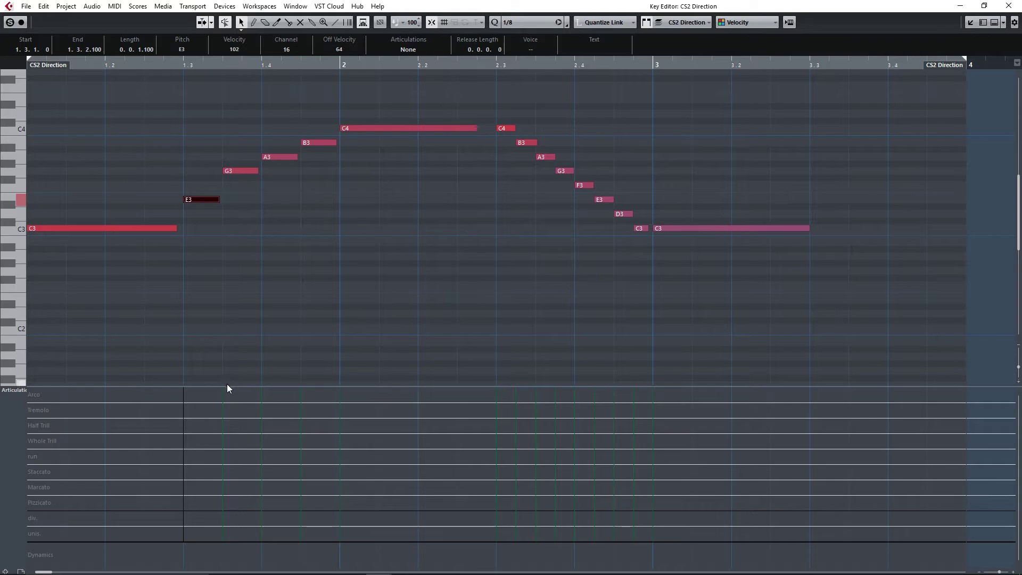
drag(227, 386, 228, 305)
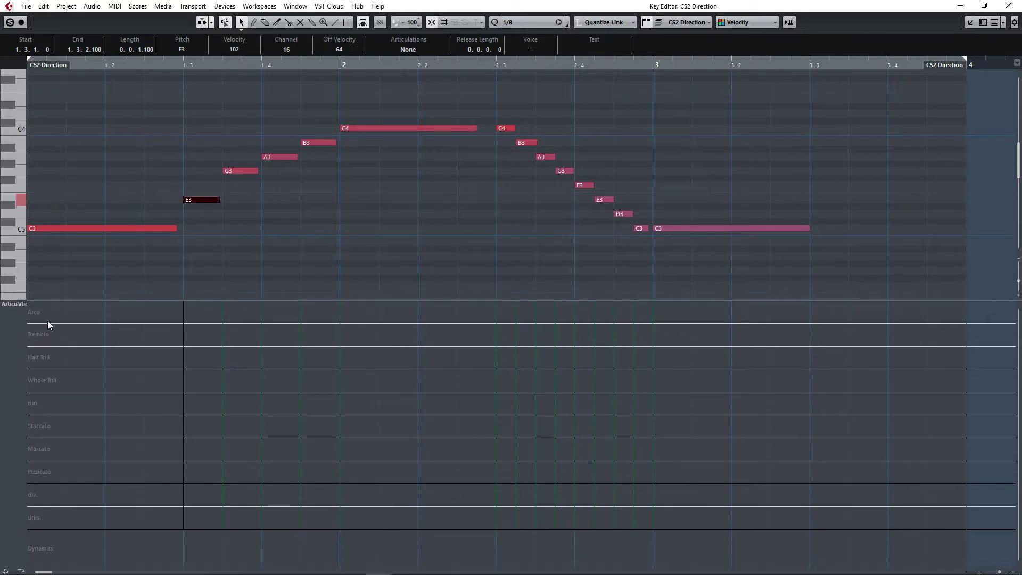
click(29, 312)
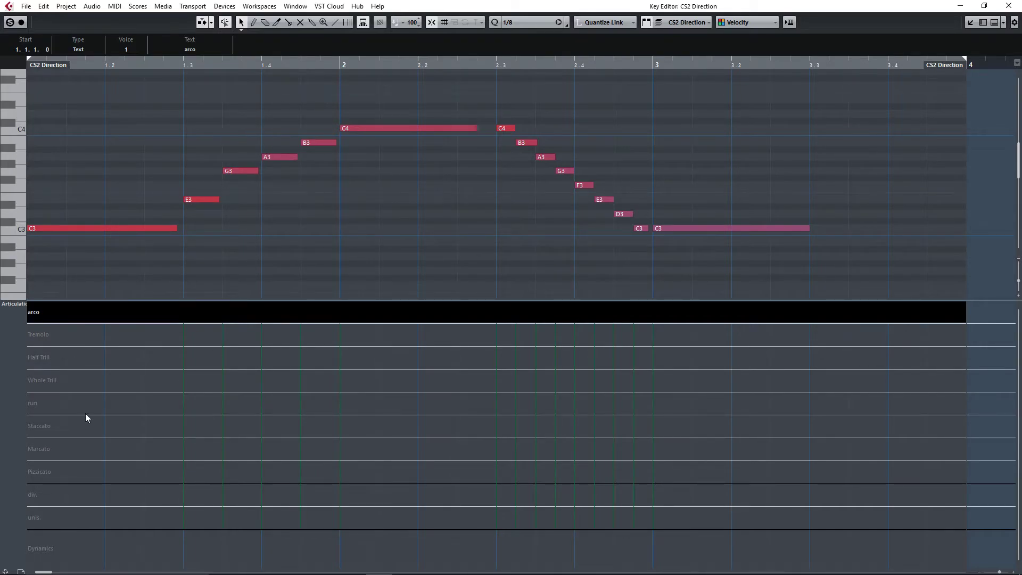
click(185, 426)
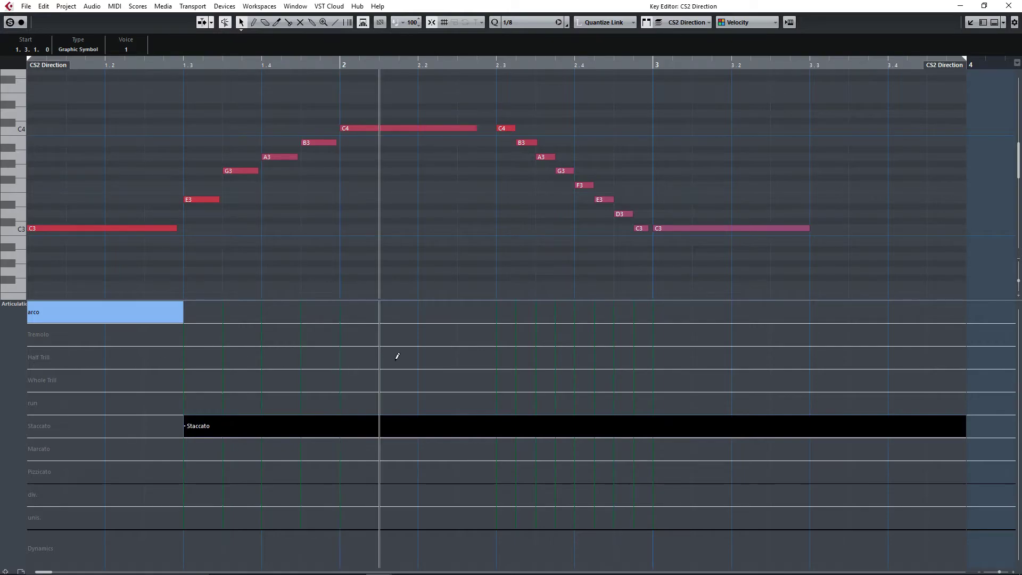
Add a Half Trill from bar 2, Whole Trill from 2.2.3 and Marcato from bar 3, then close the editor
click(341, 355)
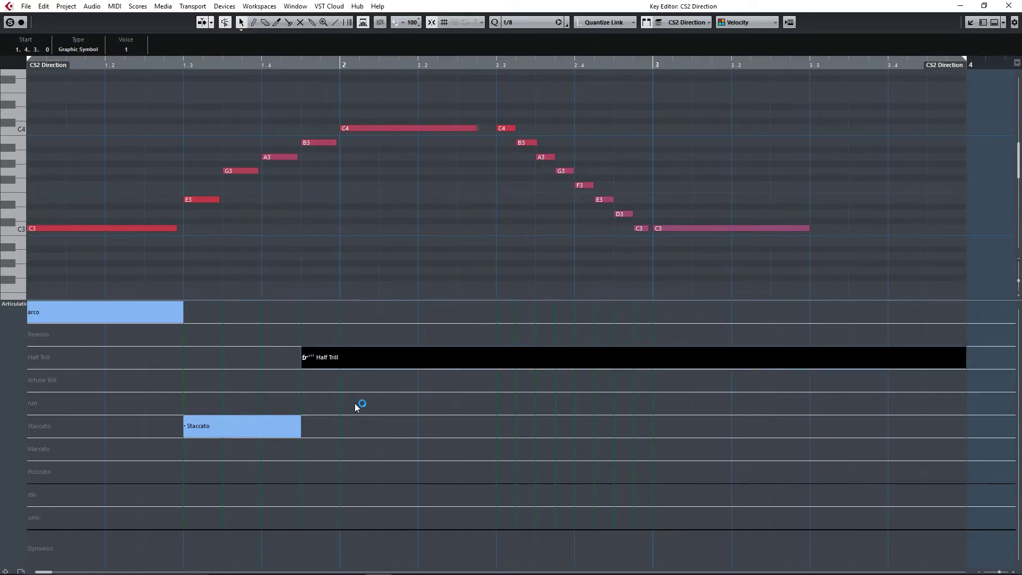
drag(316, 358, 360, 360)
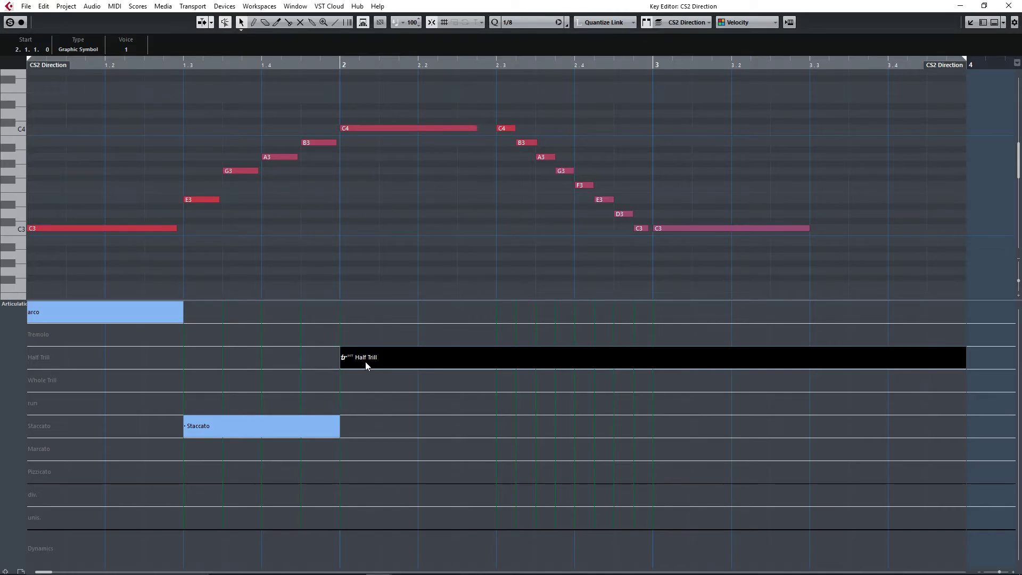
click(498, 379)
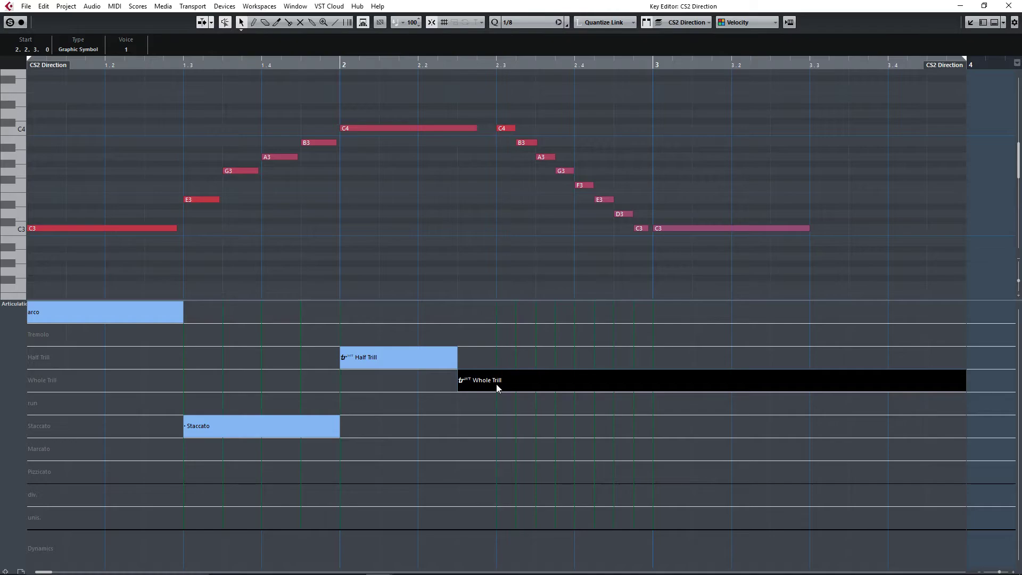
click(655, 447)
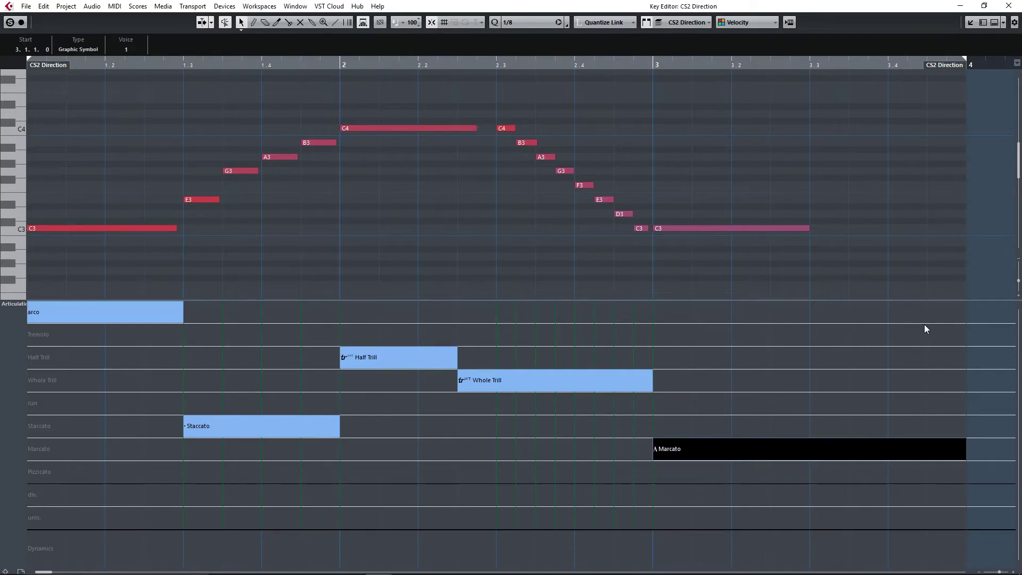
click(959, 6)
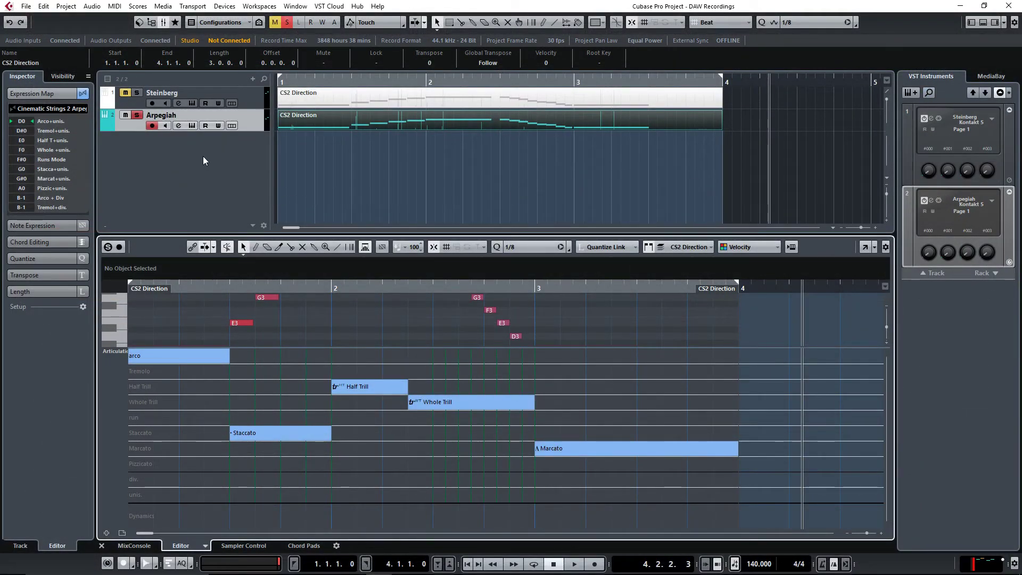
Play the articulated Arpegiah melody from the project start through Kontakt, then close Kontakt
click(192, 126)
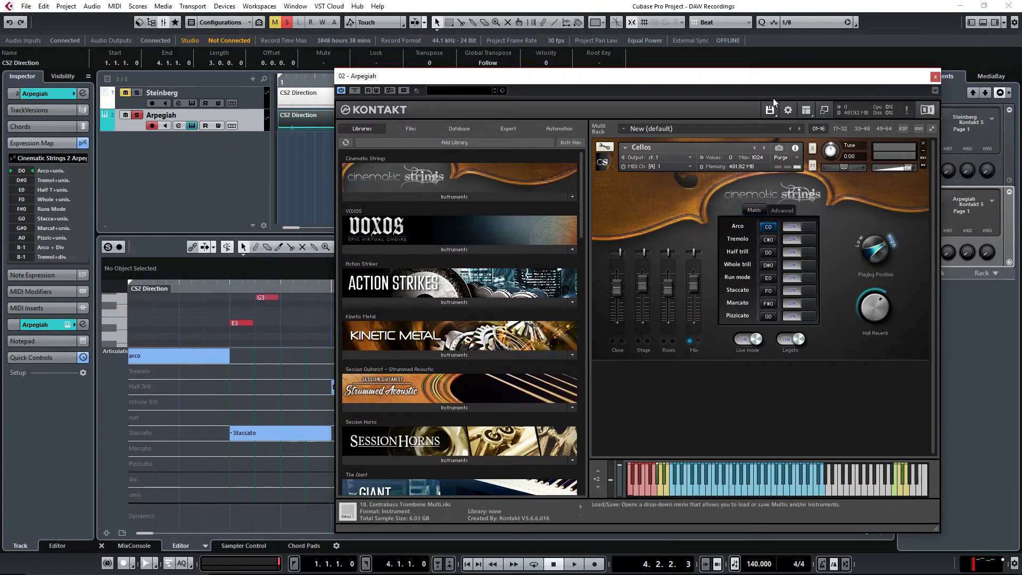
drag(772, 77, 810, 60)
key(Home)
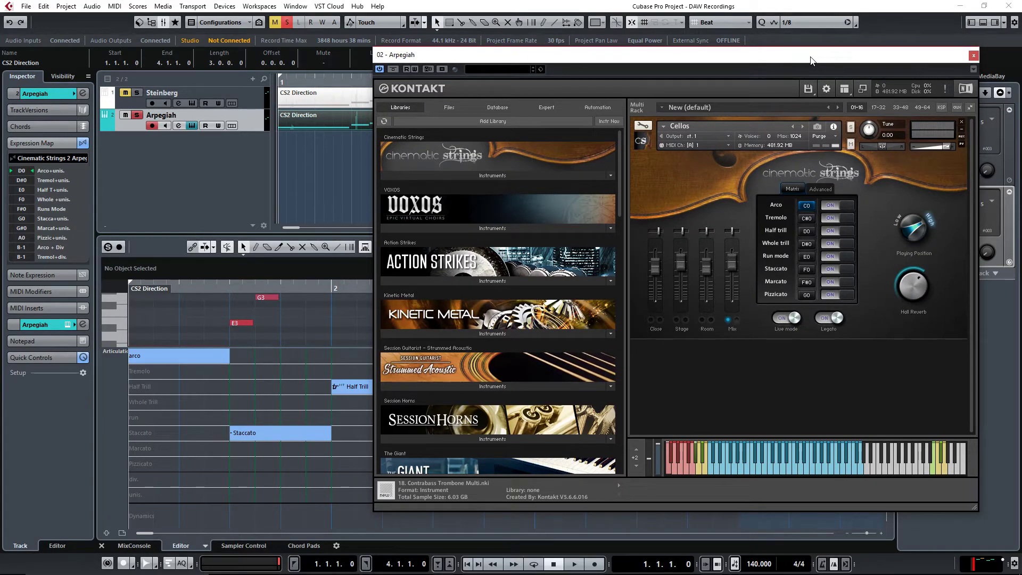
key(space)
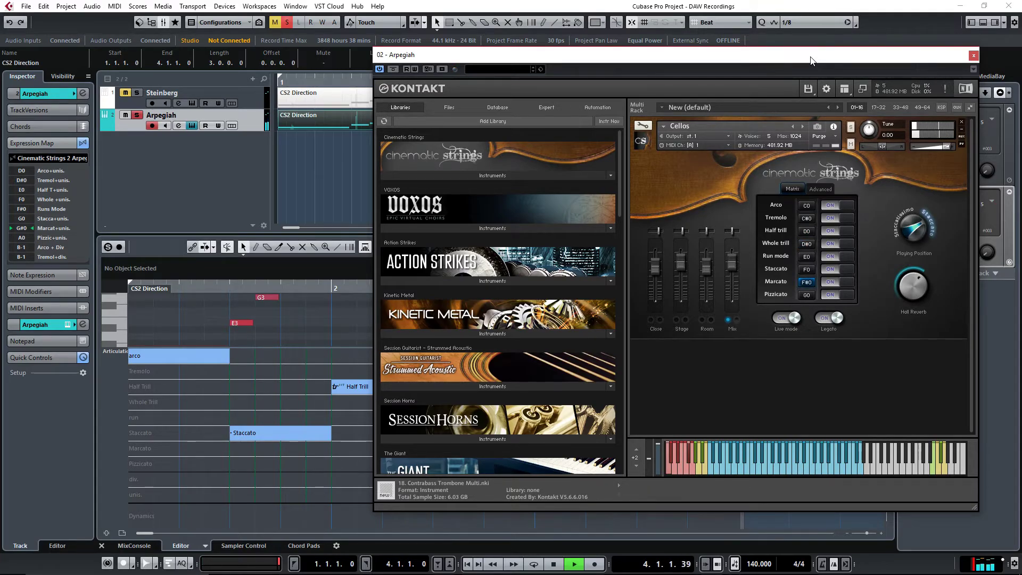
key(space)
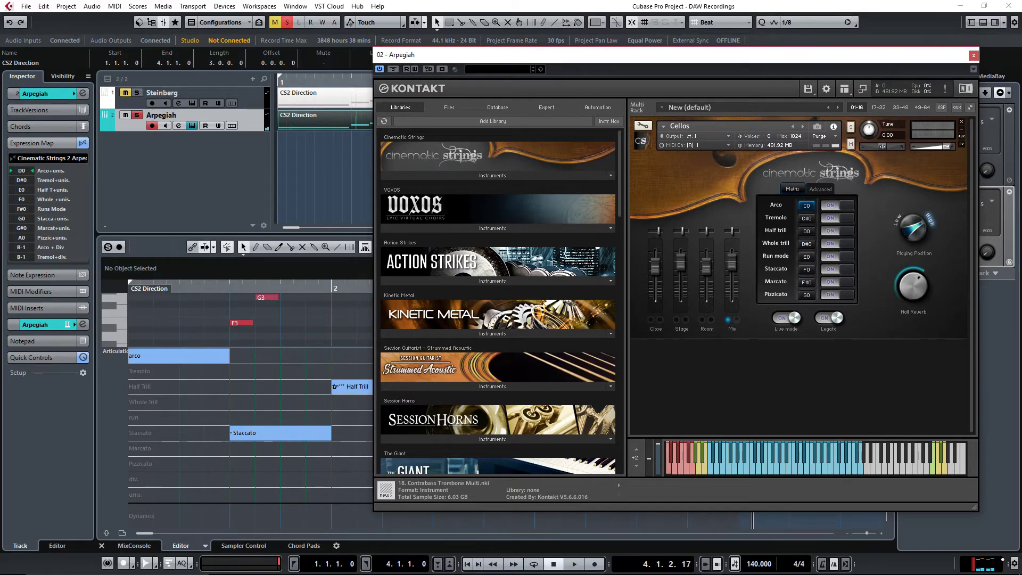
click(973, 55)
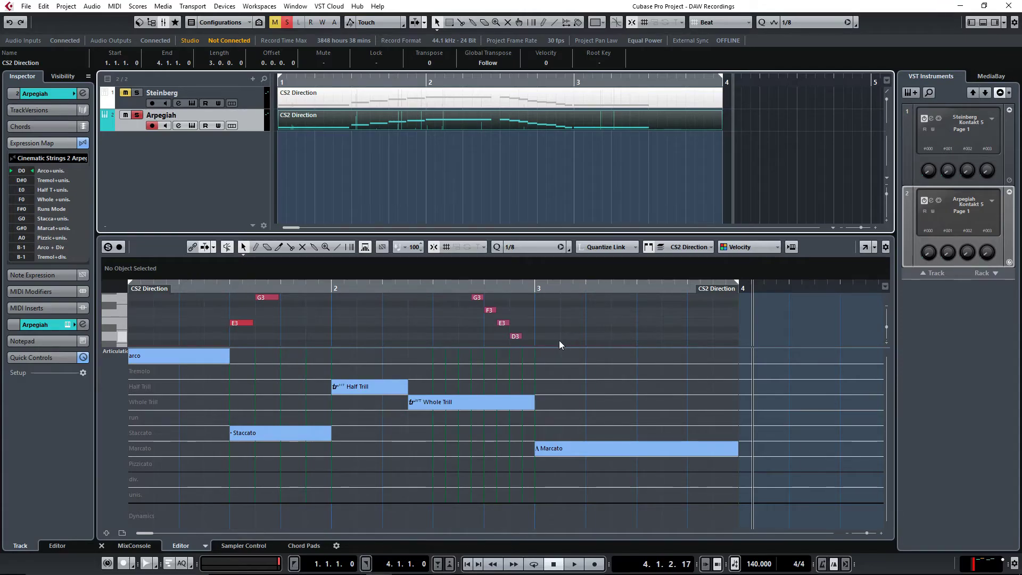
Enlarge the note area so the whole C3–C4 melody shows above a shorter articulation lane
drag(554, 346, 544, 438)
scroll(633, 394, up, 3)
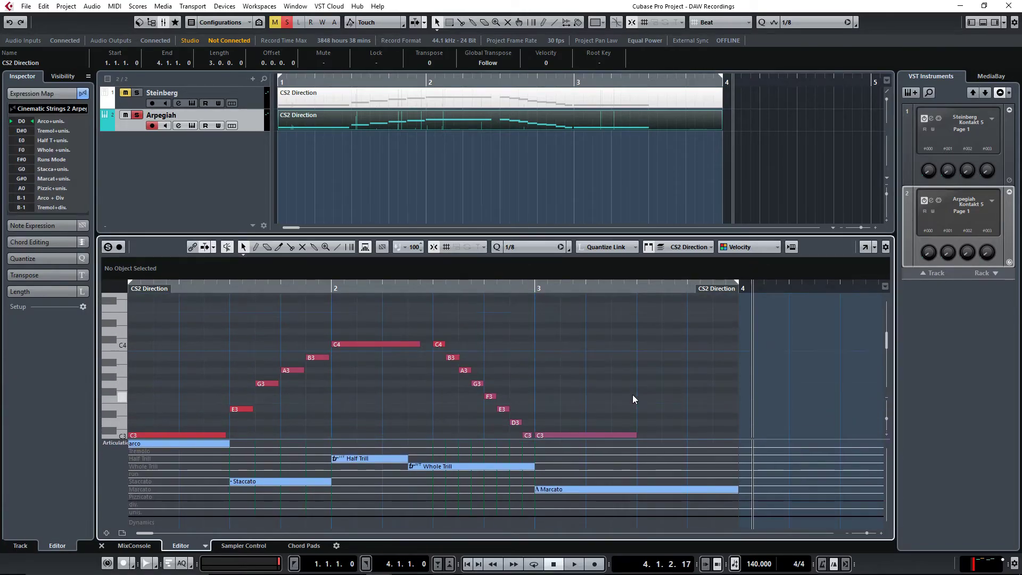
scroll(632, 394, down, 1)
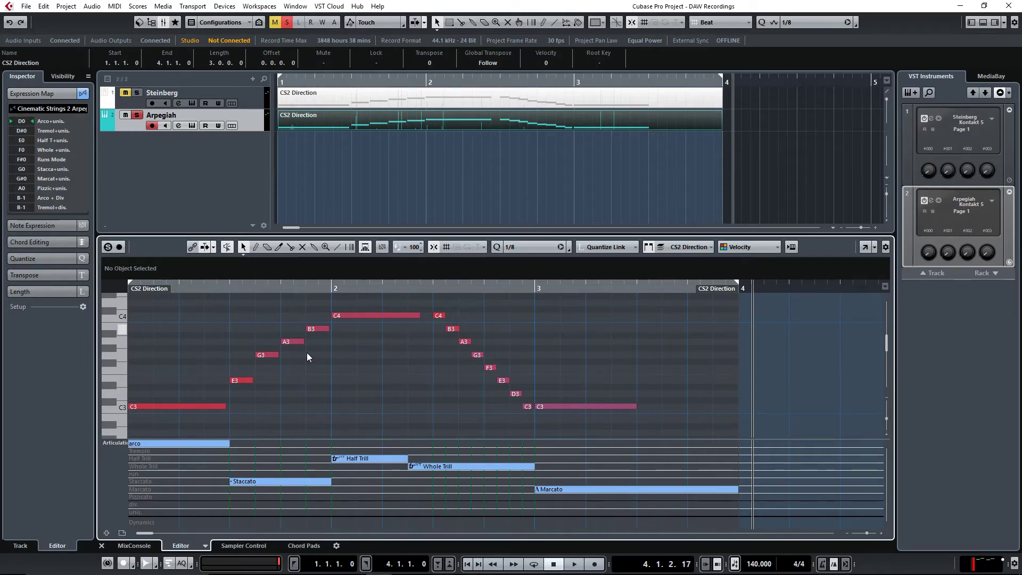
mouse_move(373, 573)
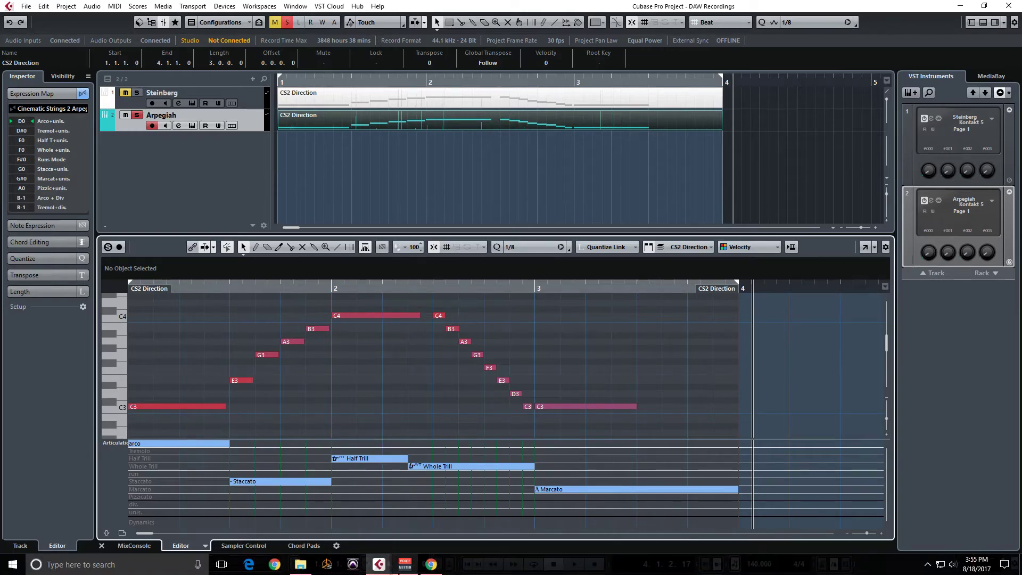
Maximise Chrome on Steinberg's Expression Maps for VST Expression page and scroll down its tables
click(431, 565)
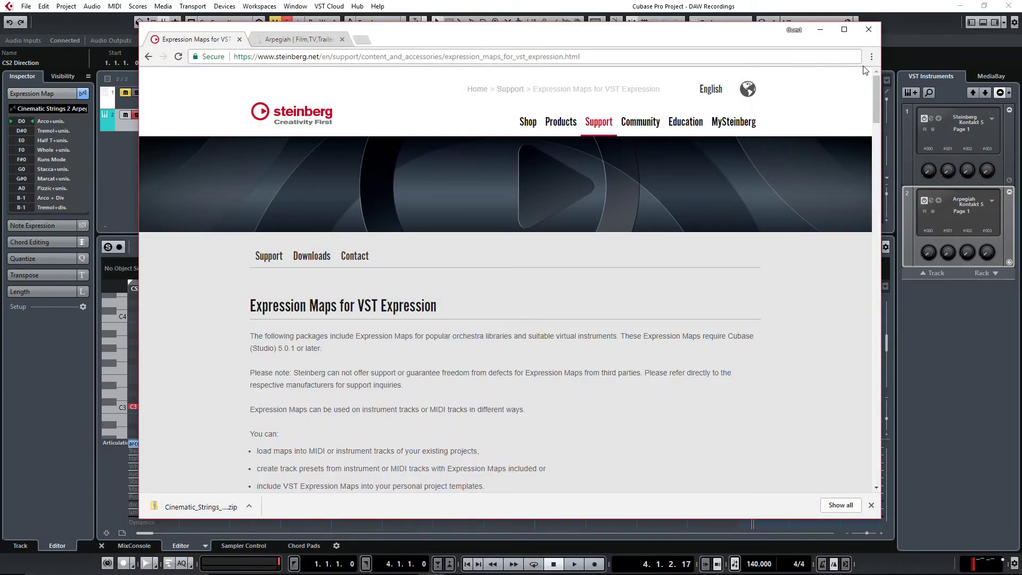
double_click(849, 33)
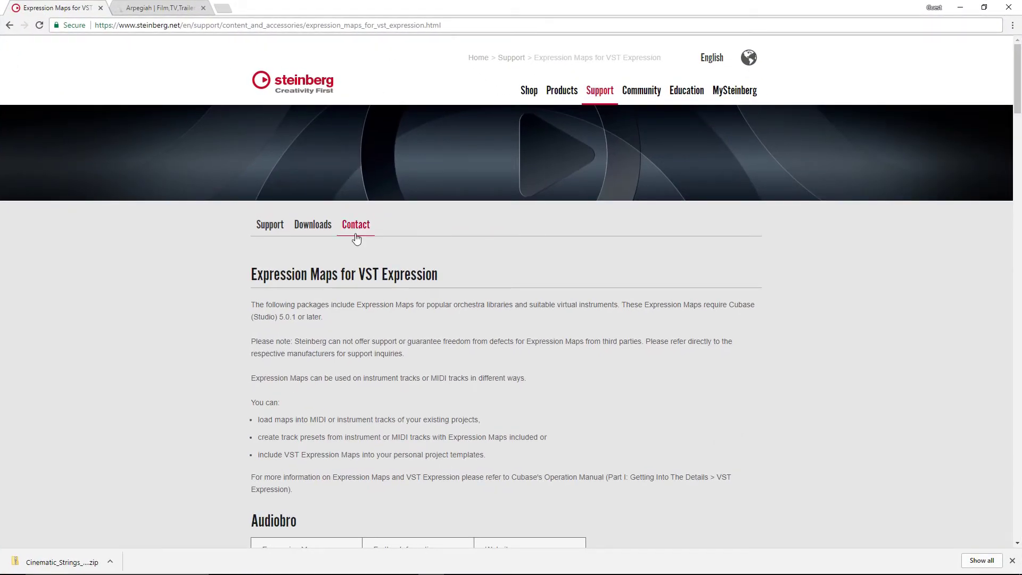
scroll(683, 343, down, 10)
scroll(683, 343, down, 20)
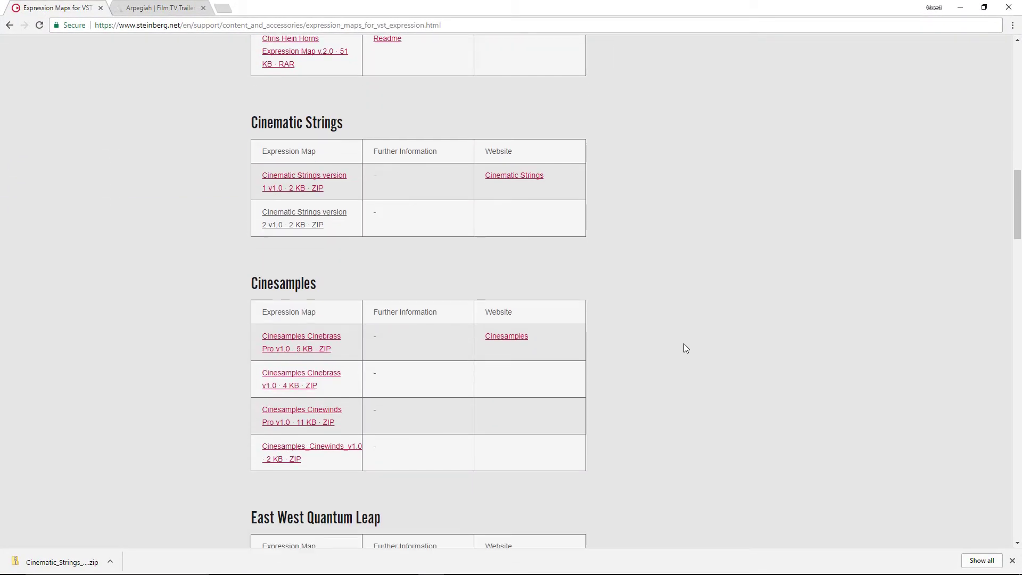
scroll(683, 347, down, 20)
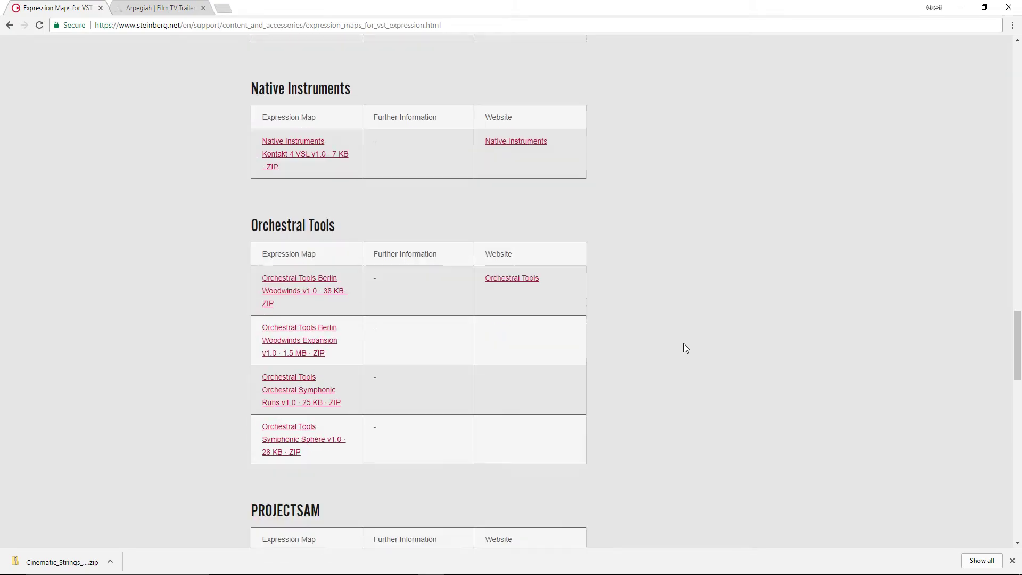
Browse the Cinematic Strings and Cinesamples tables, then switch to the Arpegiah Creative Music tab
scroll(684, 345, down, 8)
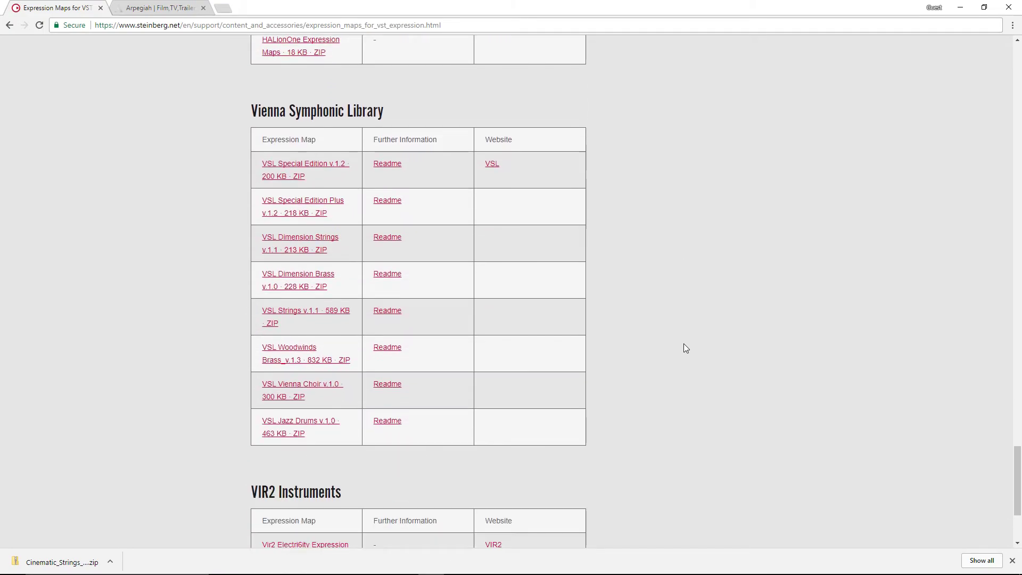
scroll(685, 345, up, 20)
scroll(686, 349, up, 20)
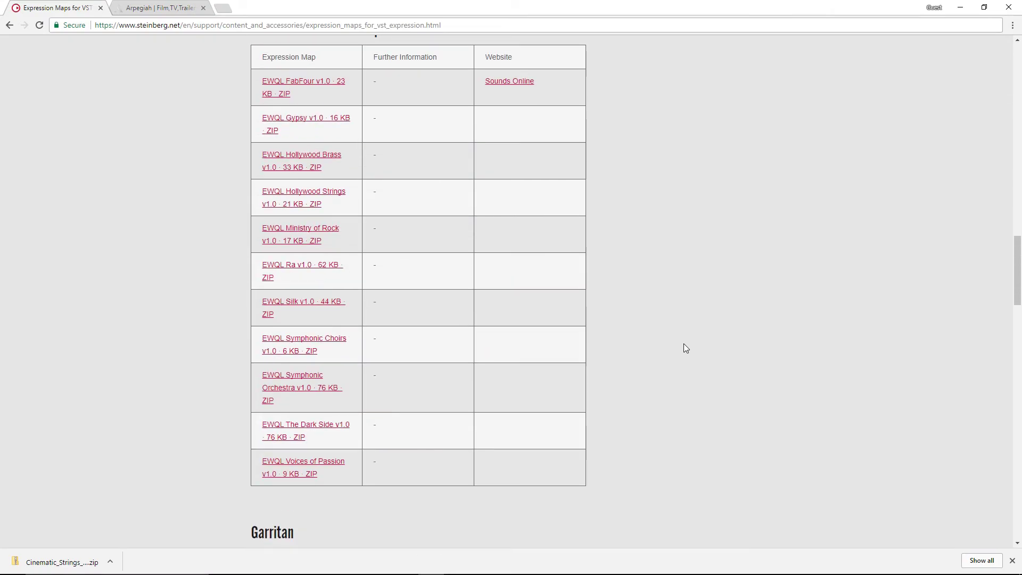
scroll(684, 346, up, 4)
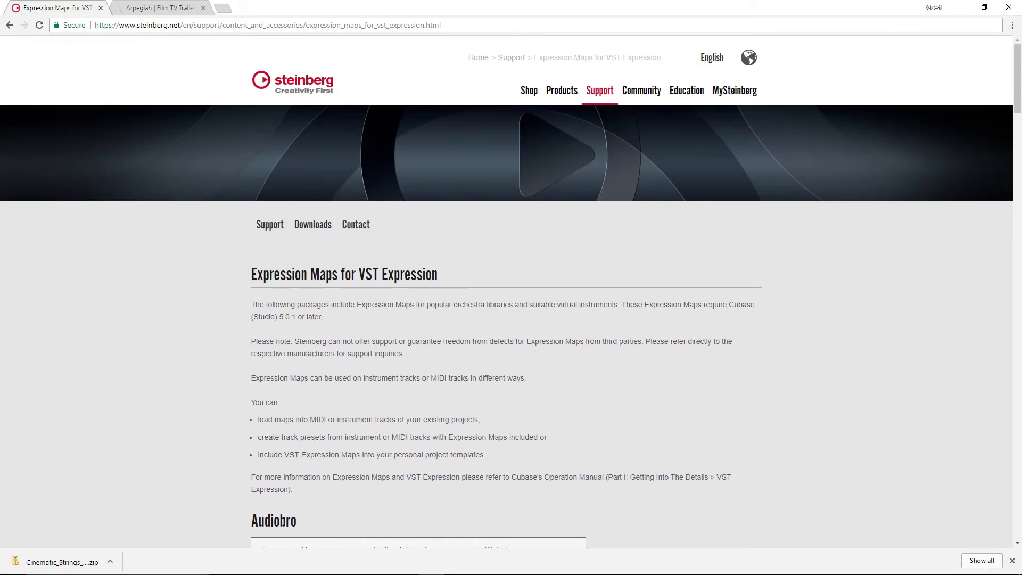
scroll(684, 346, down, 17)
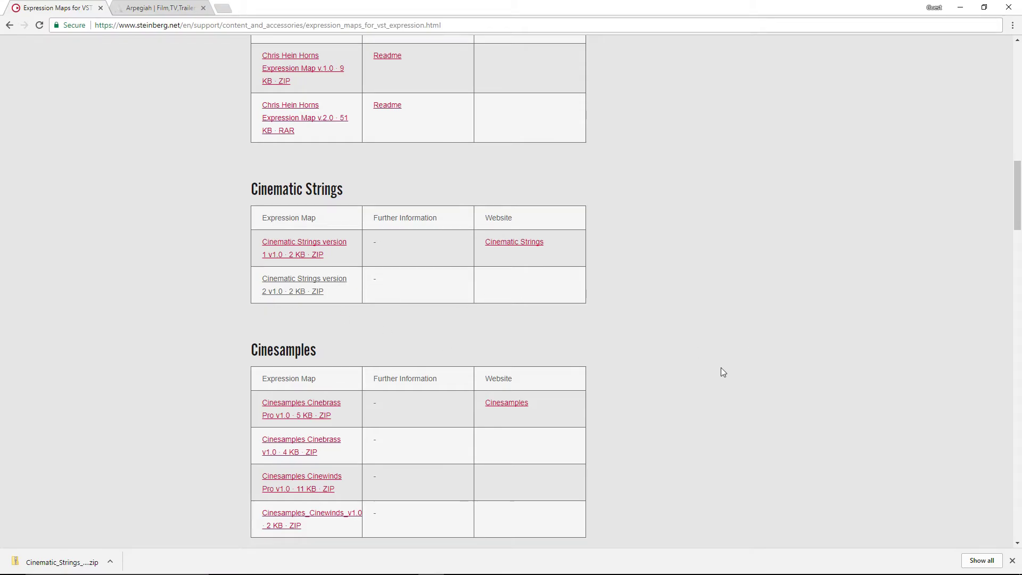
scroll(723, 372, up, 17)
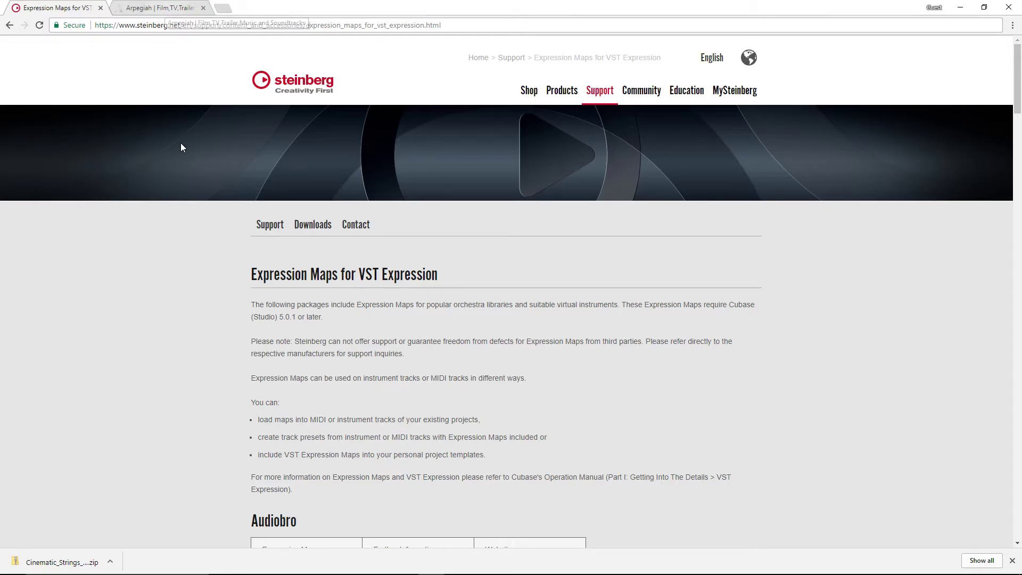
click(157, 9)
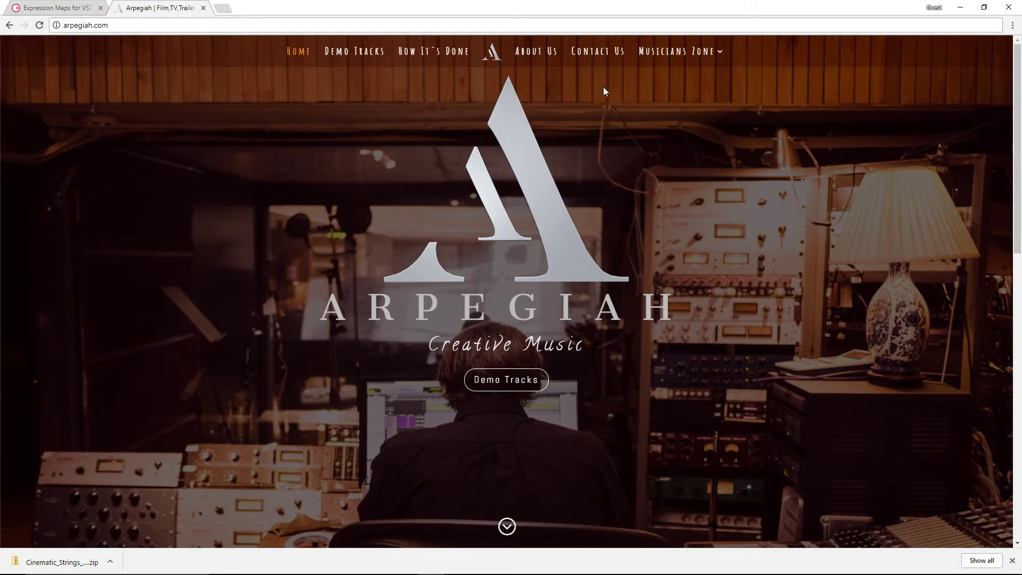
Open Arpegiah's Musicians Zone > Expression Maps page and scroll through the standard map libraries
mouse_move(675, 53)
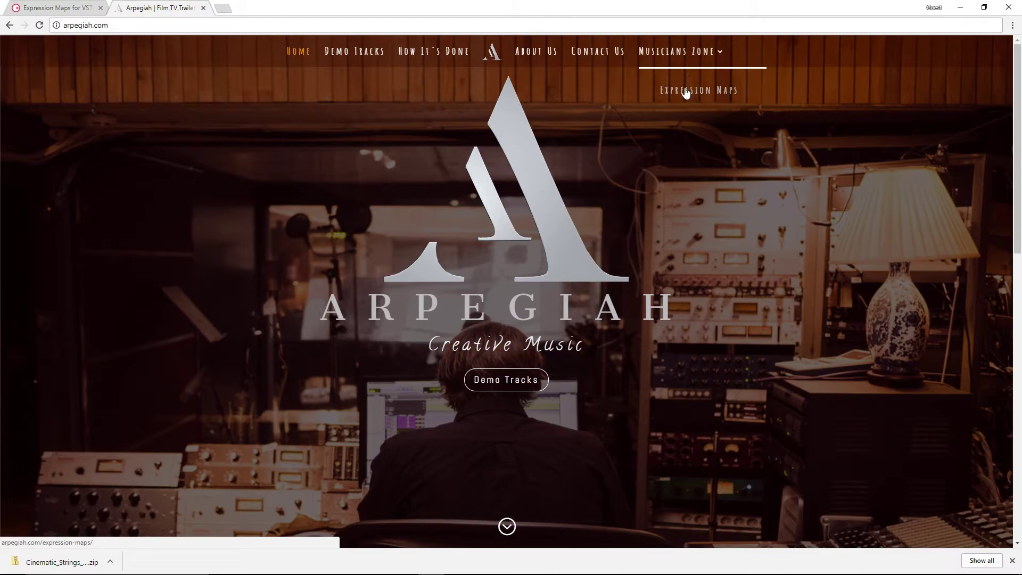
click(691, 91)
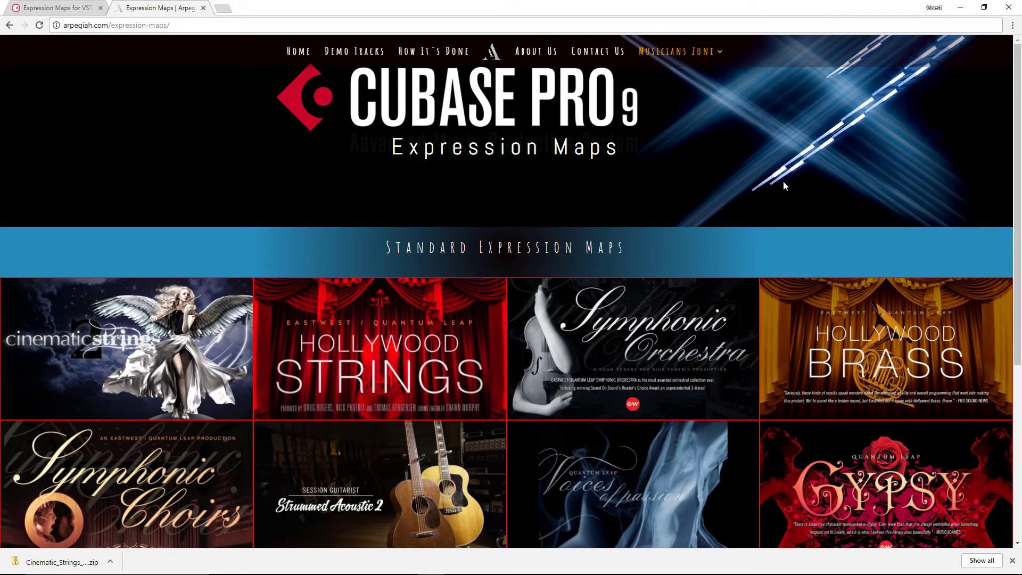
scroll(784, 181, down, 2)
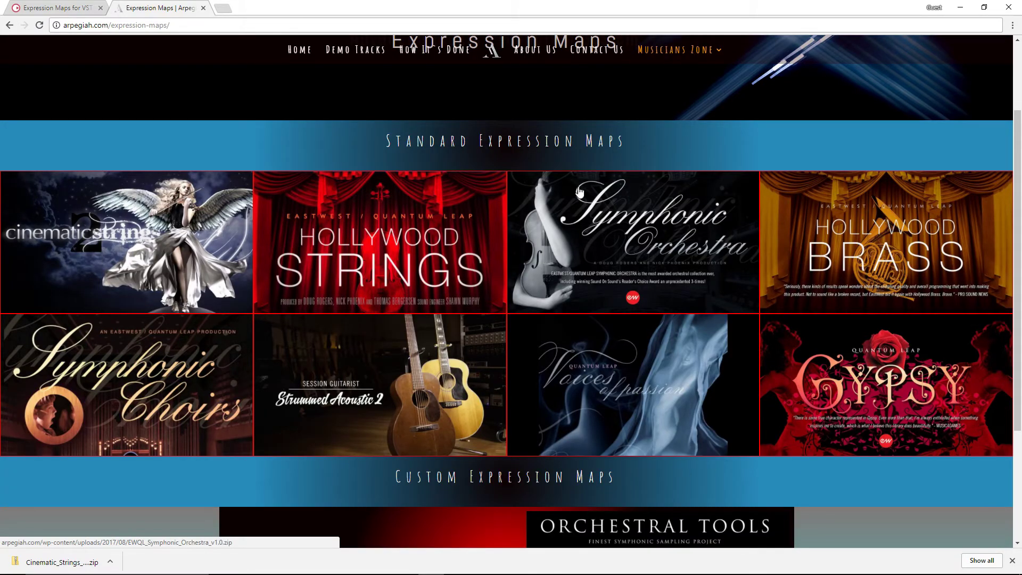
scroll(748, 346, down, 3)
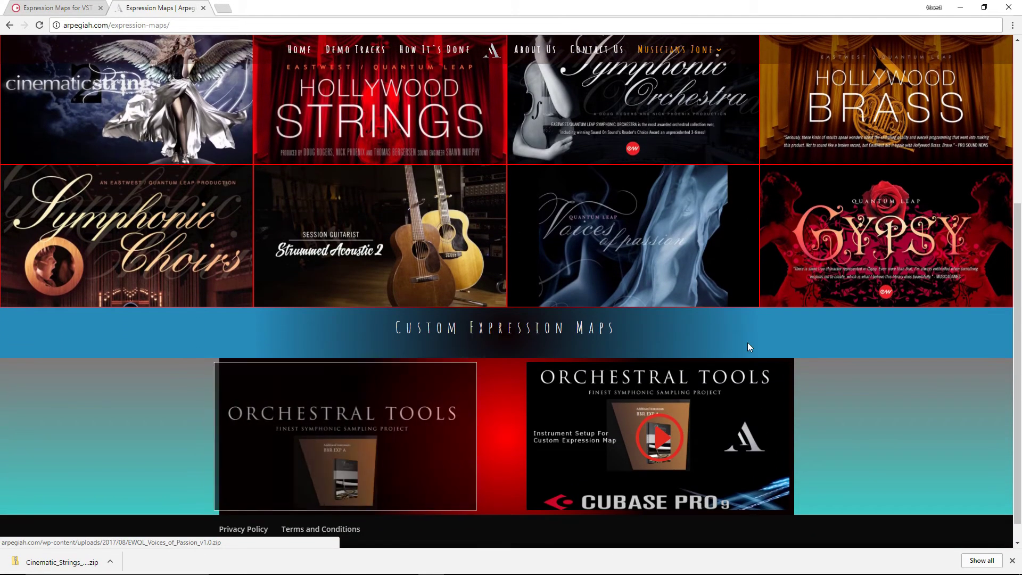
scroll(725, 308, up, 3)
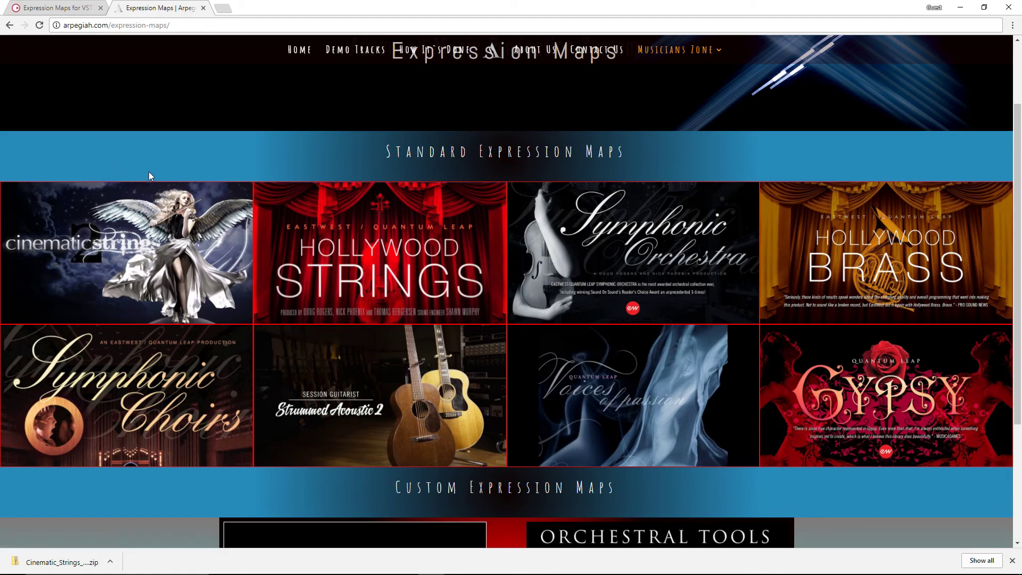
Download the Cinematic Strings version 2 zip and check its folder's 3 expression maps
click(118, 248)
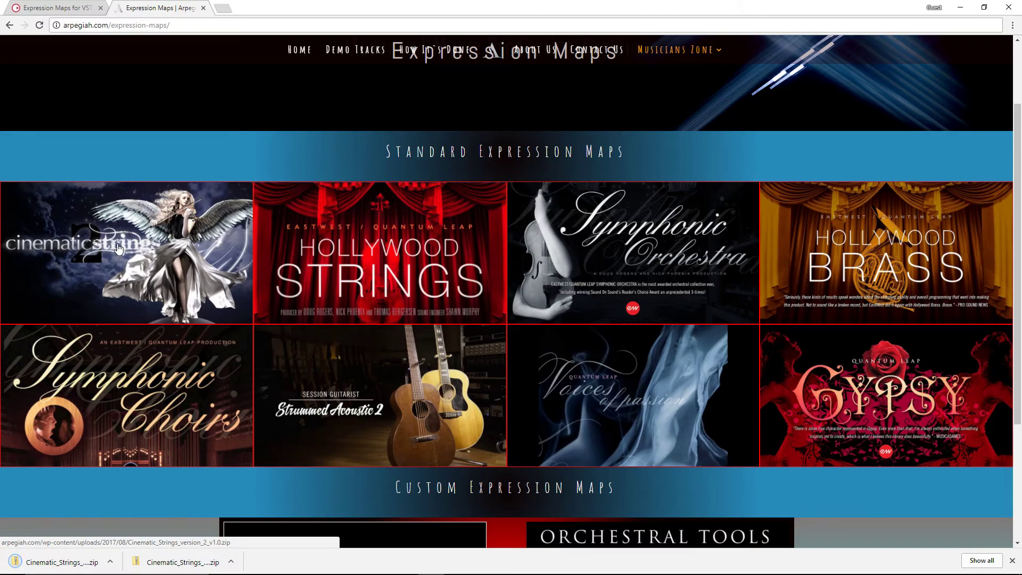
click(46, 567)
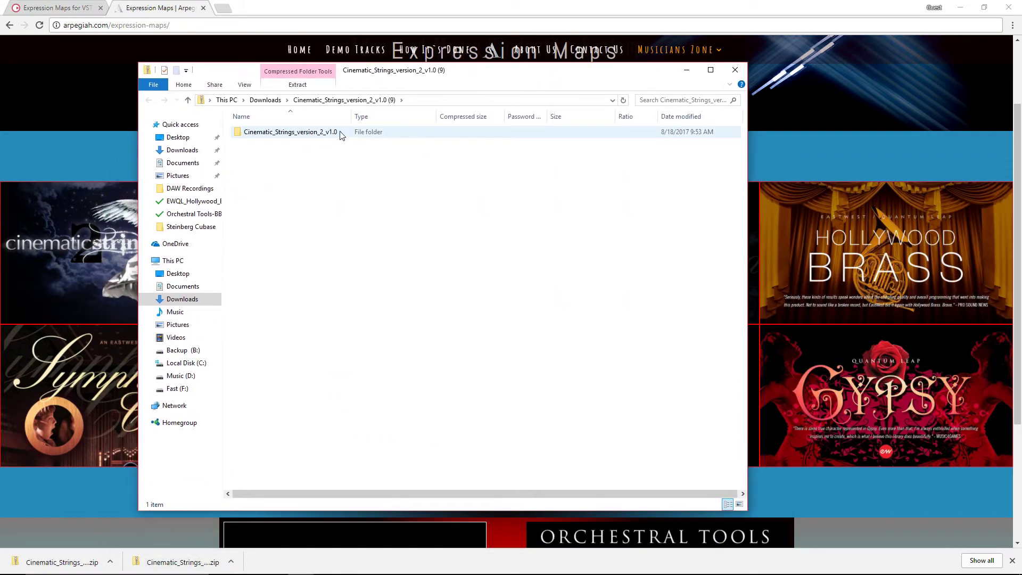
click(277, 136)
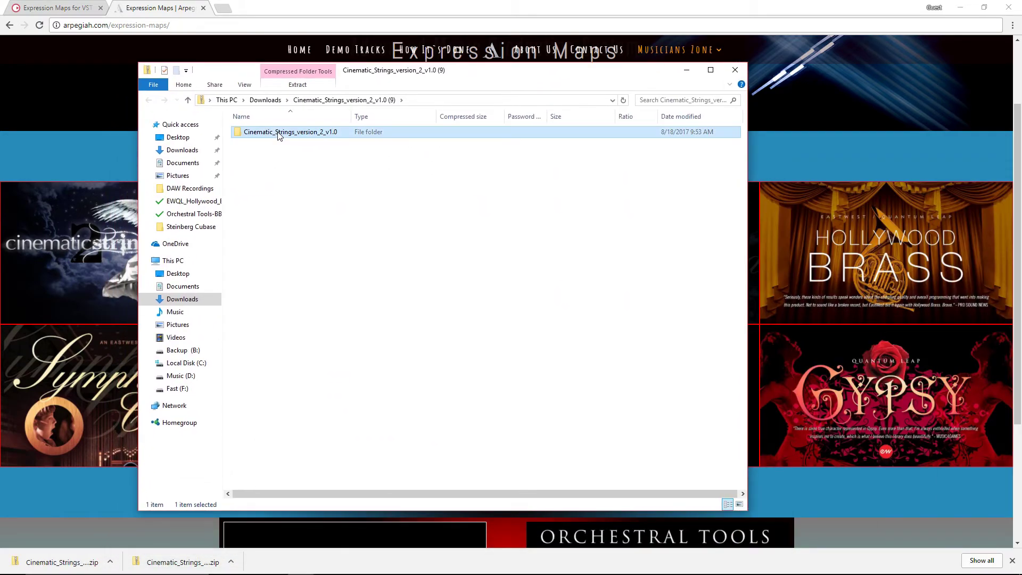
double_click(278, 135)
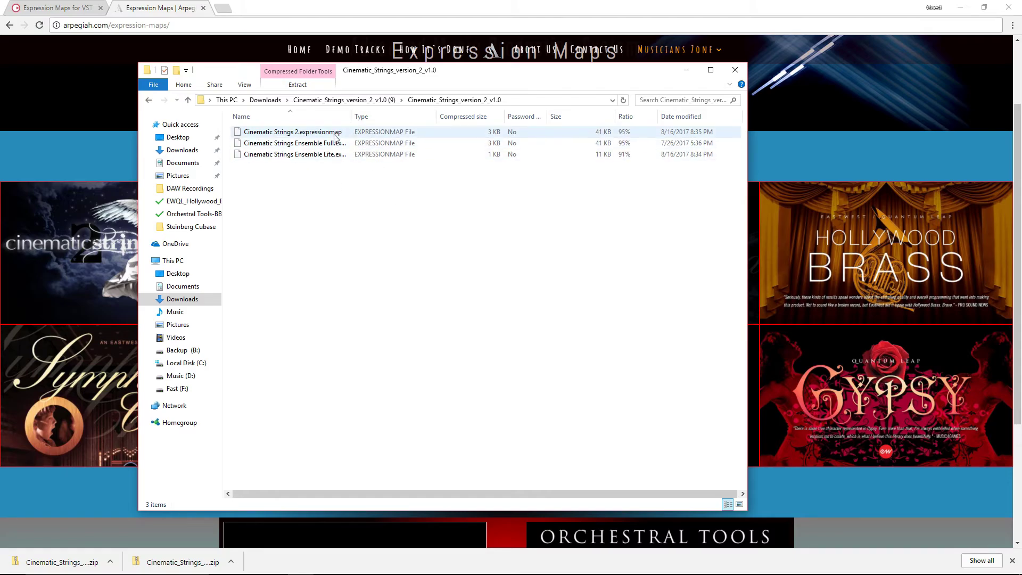
click(735, 71)
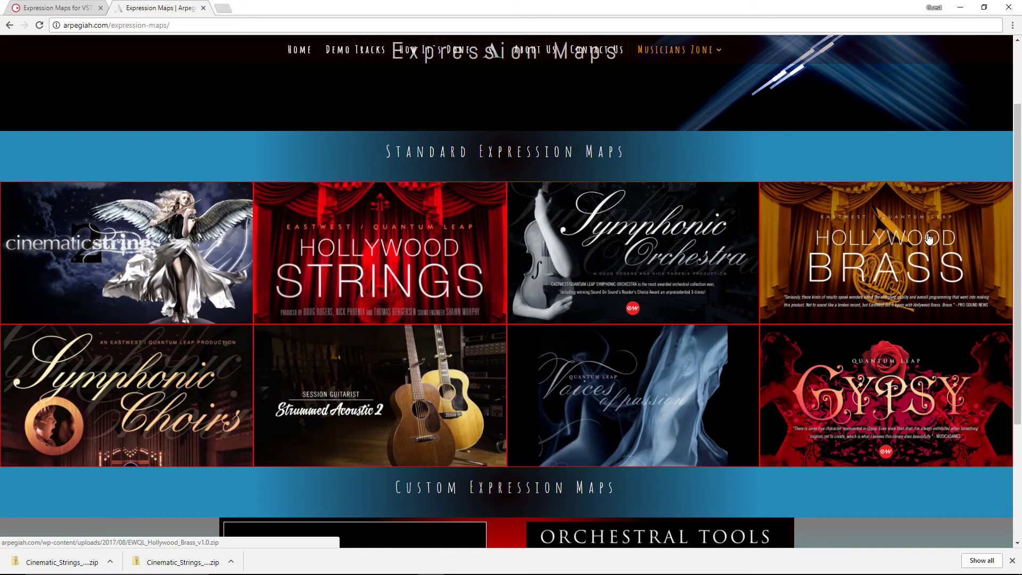
Download the Hollywood Brass zip, check its 21 maps, and select the Standard Expression Maps heading
click(894, 248)
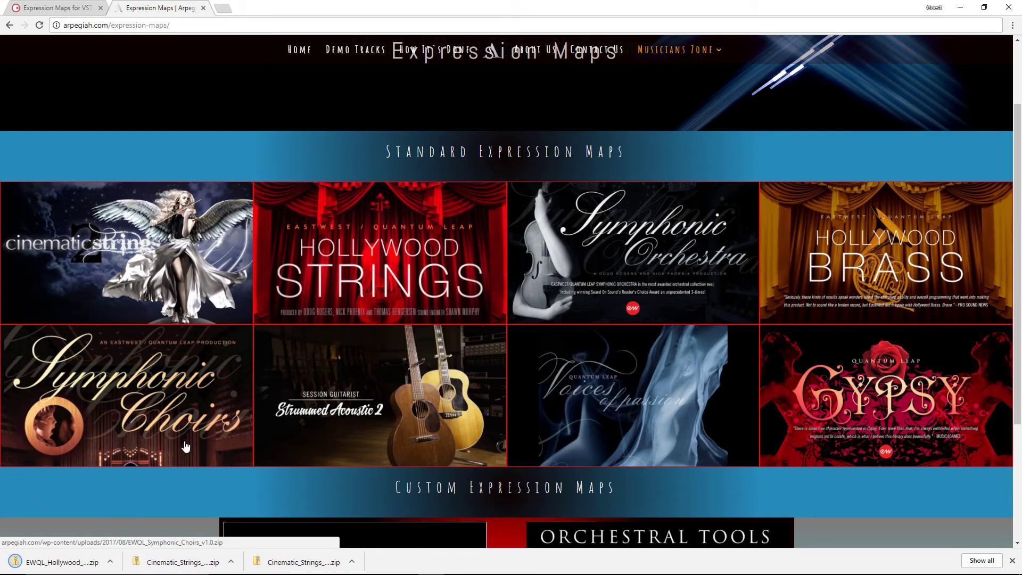
click(43, 565)
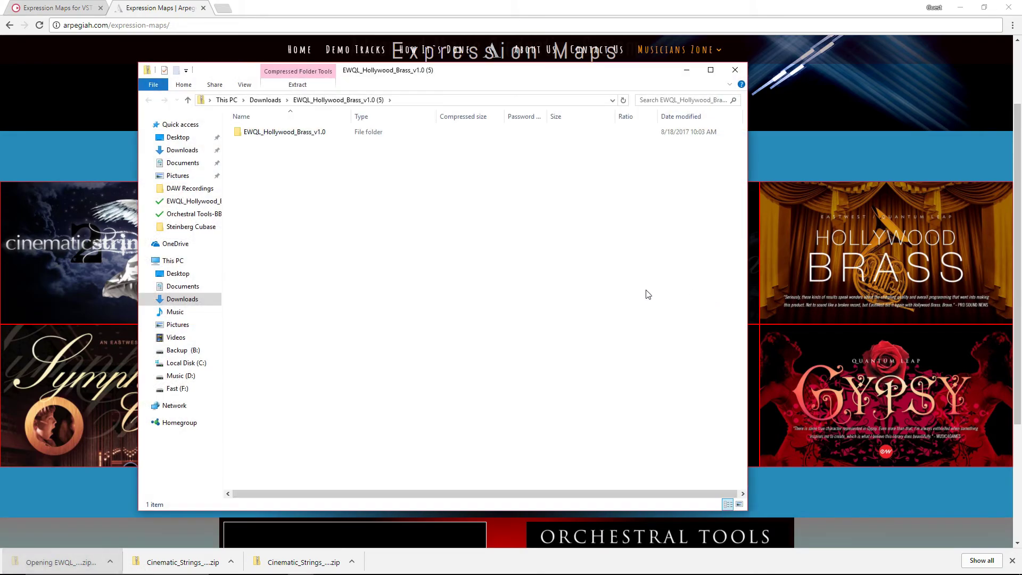
double_click(276, 133)
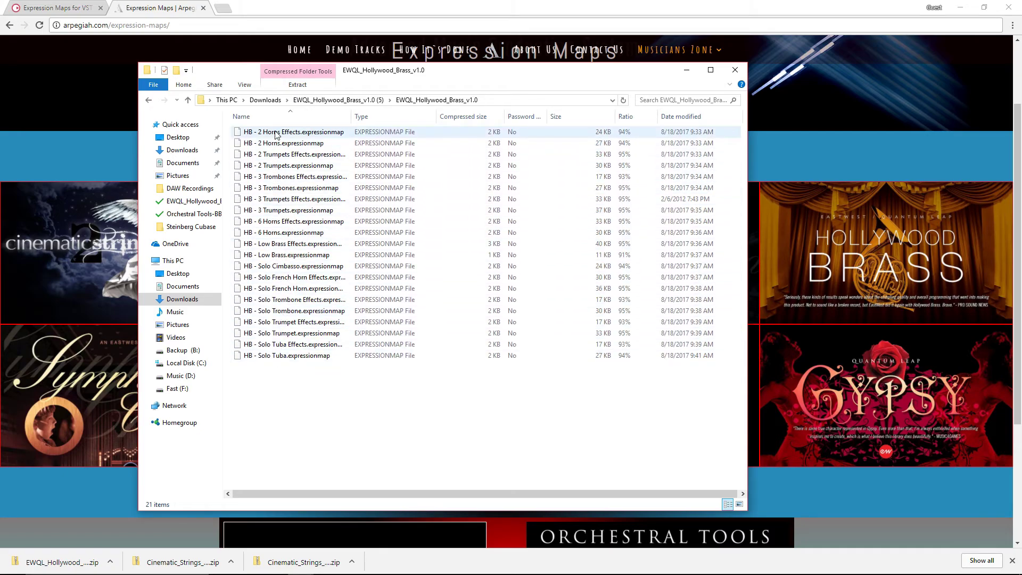
click(739, 74)
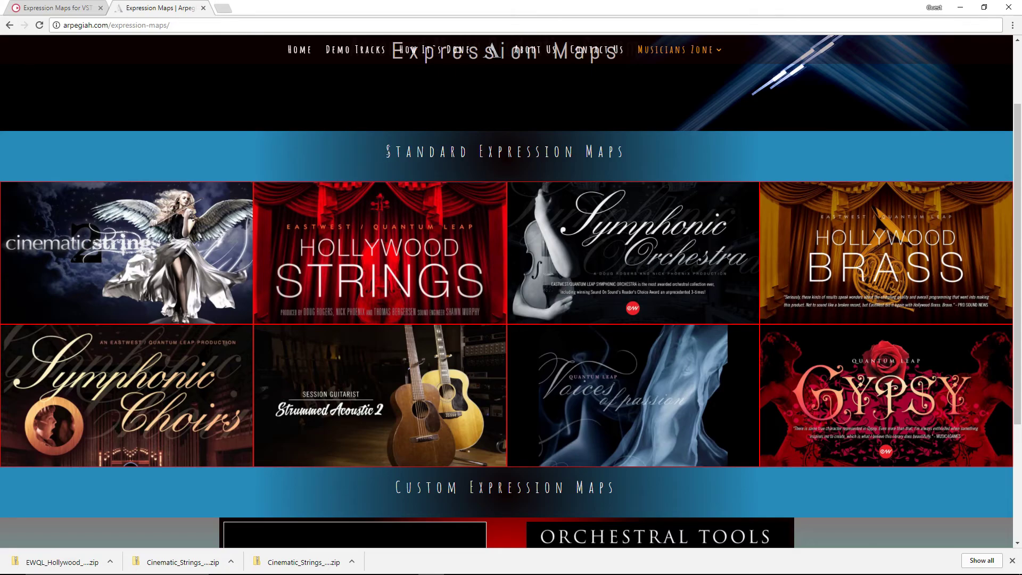
drag(388, 152, 634, 155)
click(659, 157)
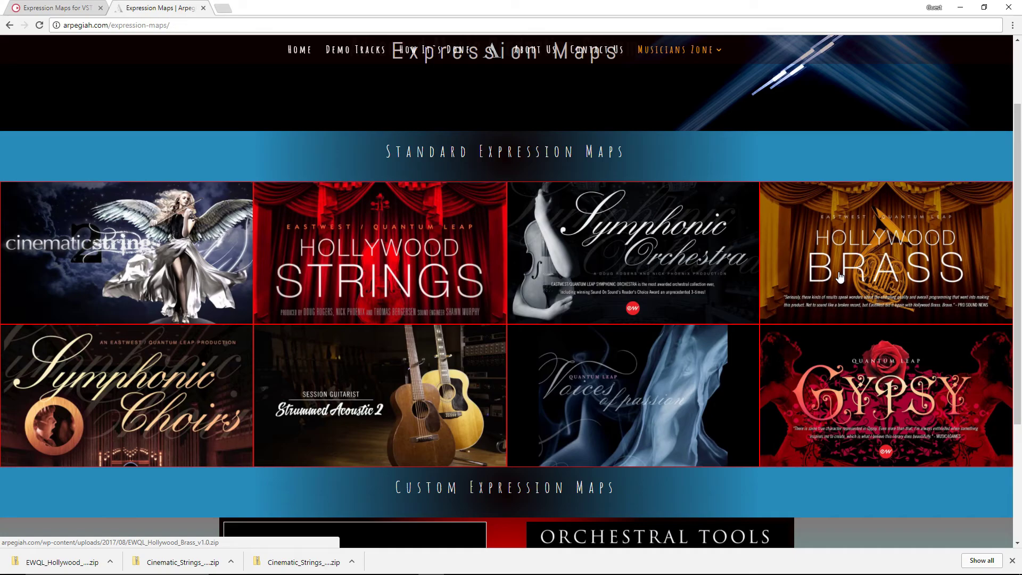
scroll(597, 261, down, 1)
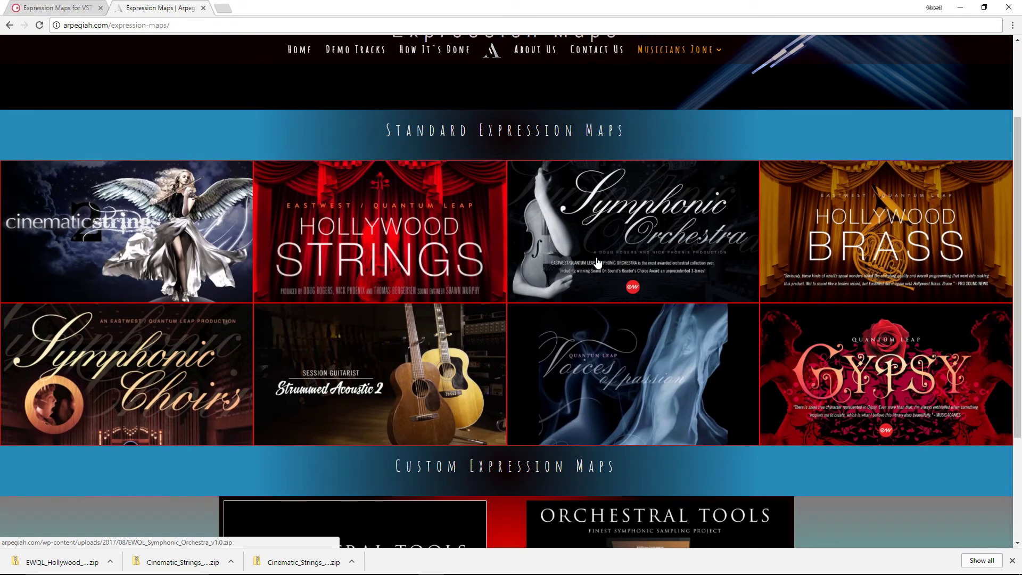
scroll(597, 262, up, 3)
scroll(597, 263, down, 3)
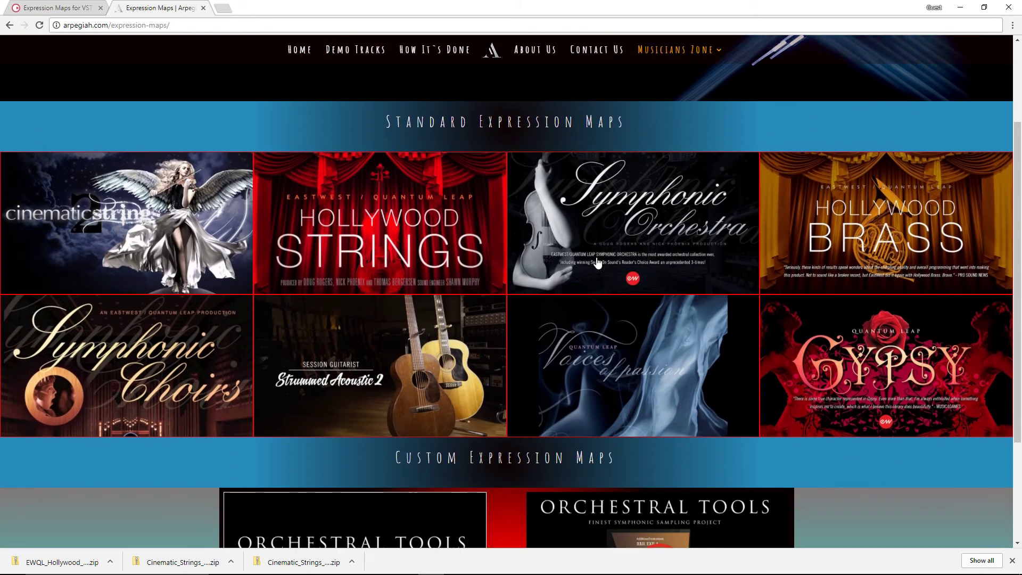
scroll(597, 263, down, 3)
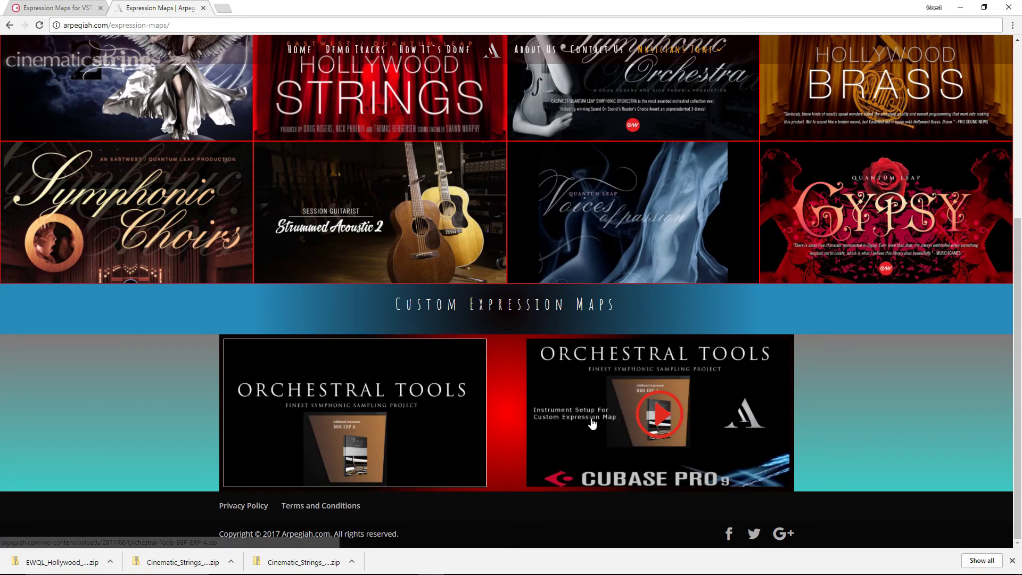
Play the Orchestral Tools BBR Exp A setup video, pause it at 0:01, and scroll back up
click(666, 418)
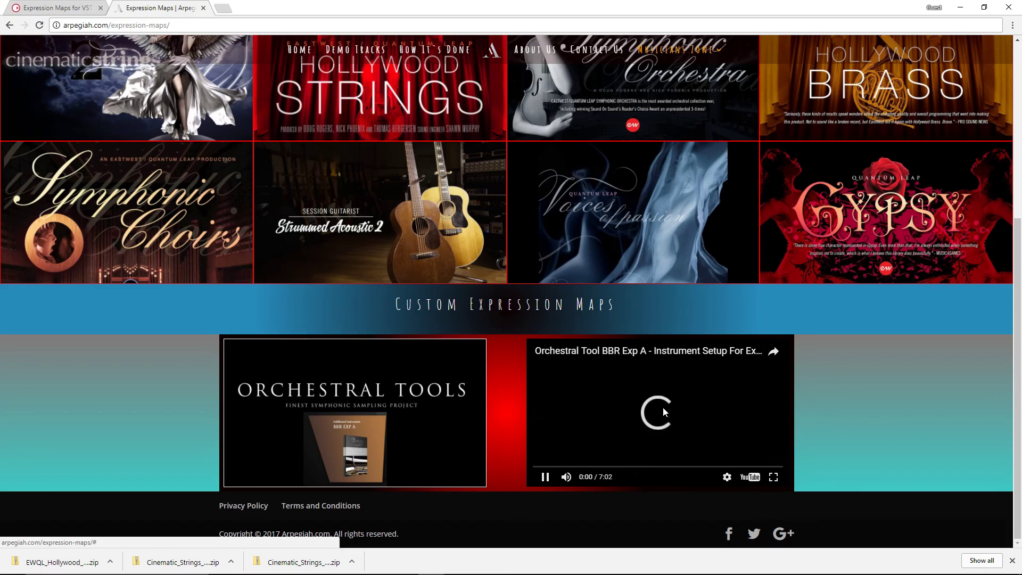
click(650, 407)
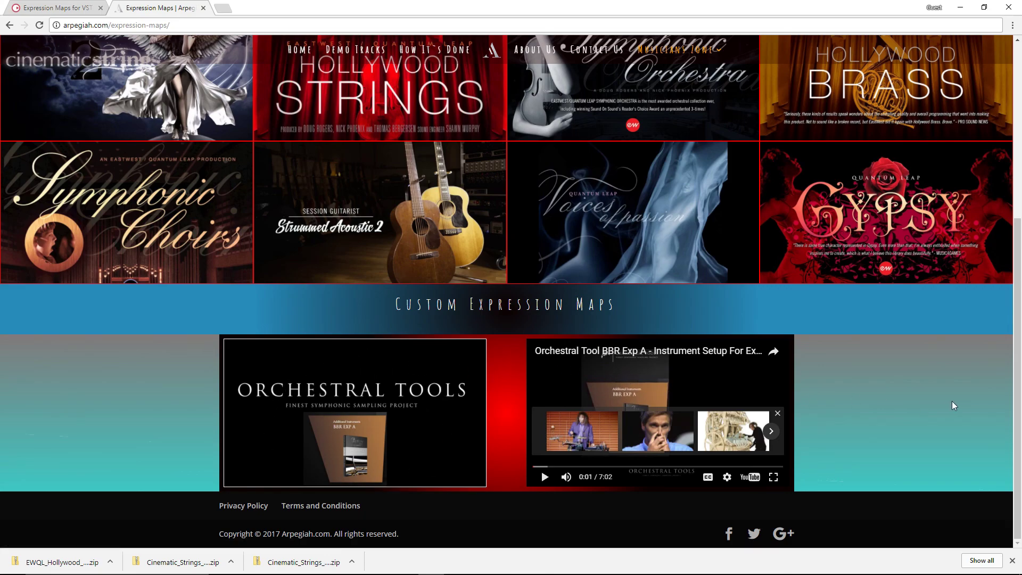
scroll(893, 405, up, 5)
scroll(893, 406, down, 3)
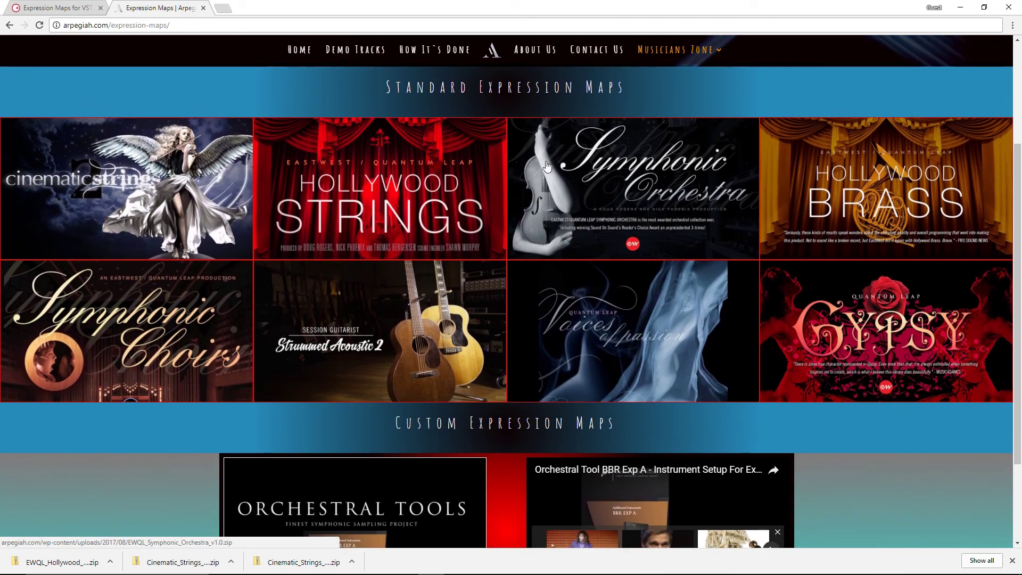
scroll(899, 433, down, 3)
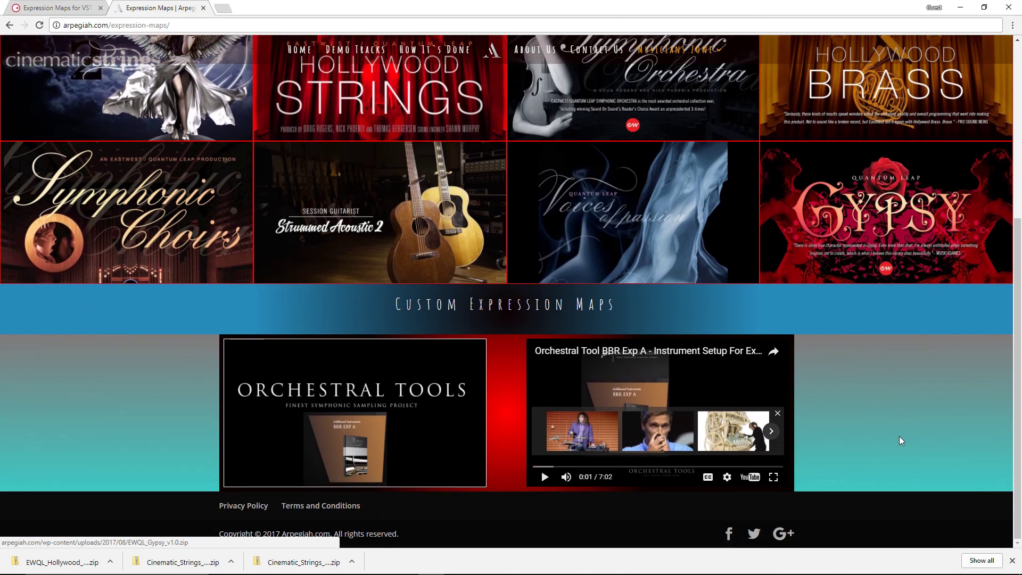
scroll(907, 429, up, 5)
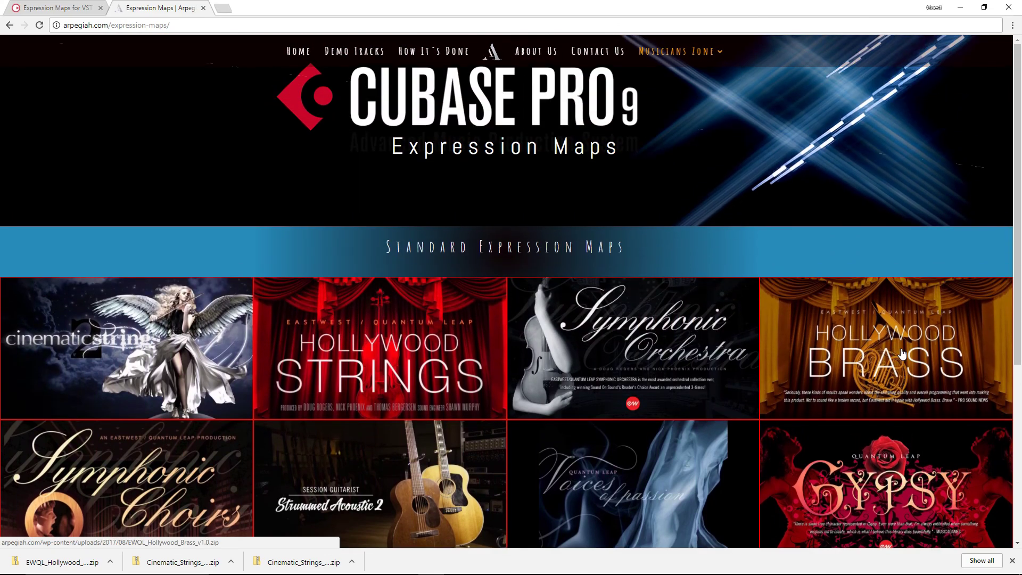
scroll(902, 354, down, 5)
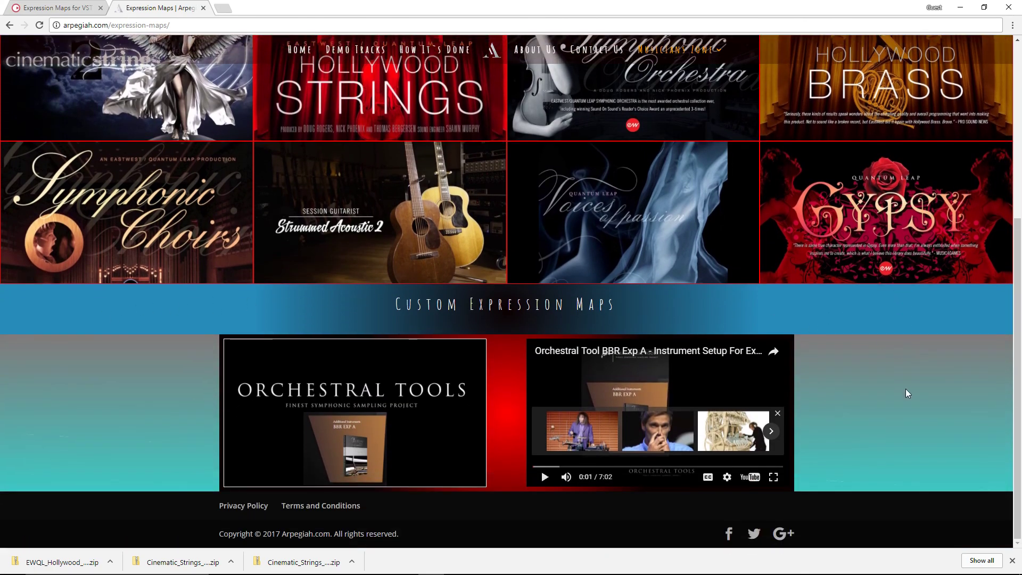
scroll(865, 334, up, 5)
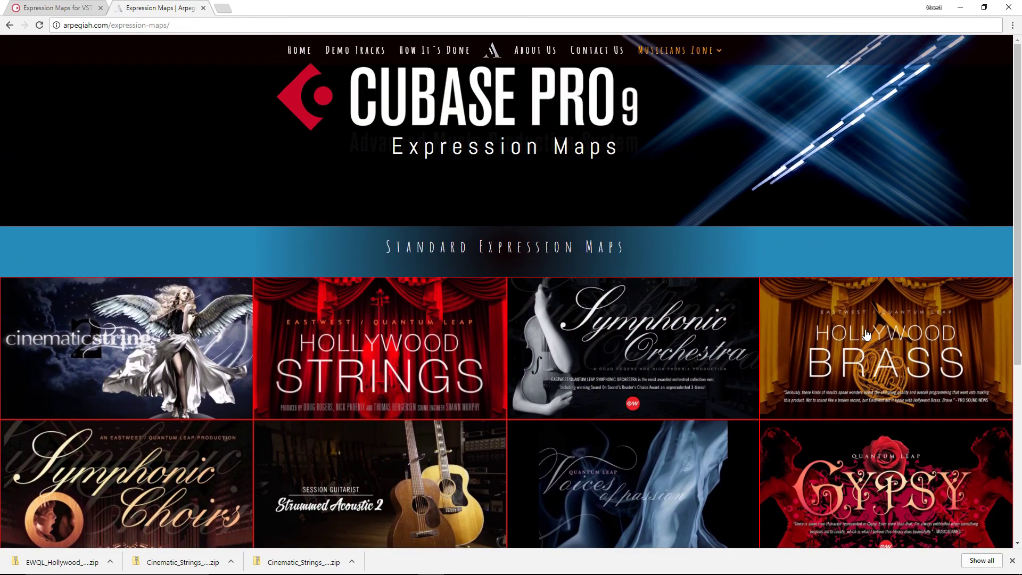